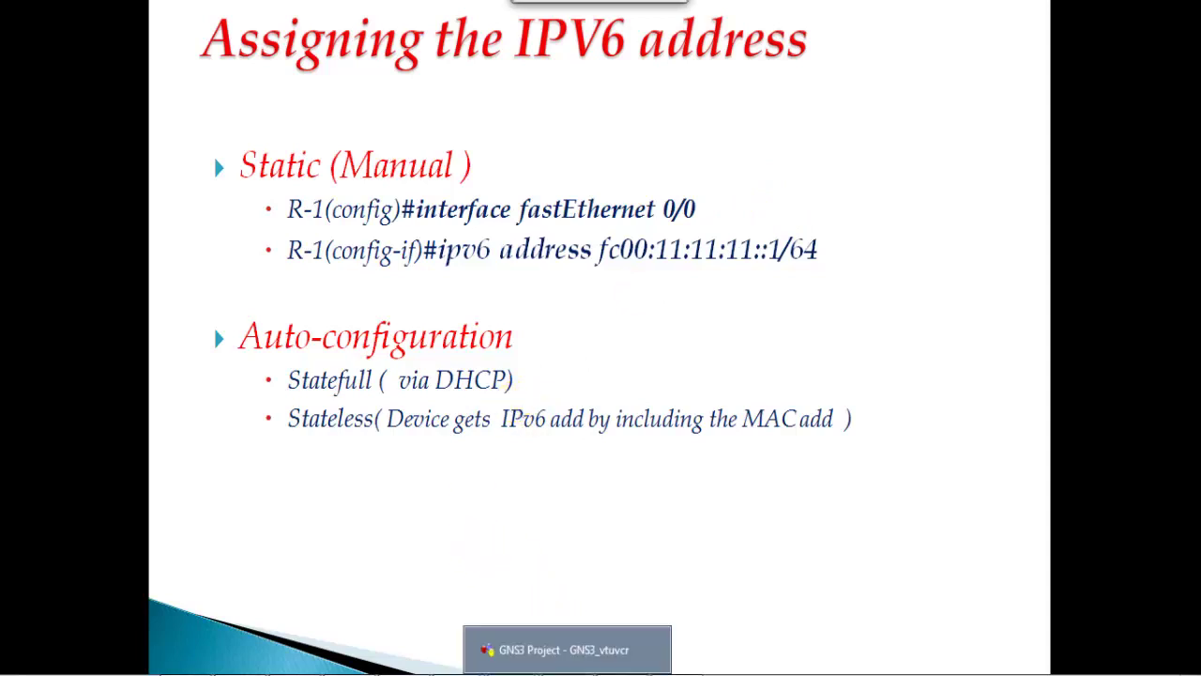
Copy the R1–R2 topology diagram from the lab document in Word and paste it onto the blank Paint canvas
click(375, 648)
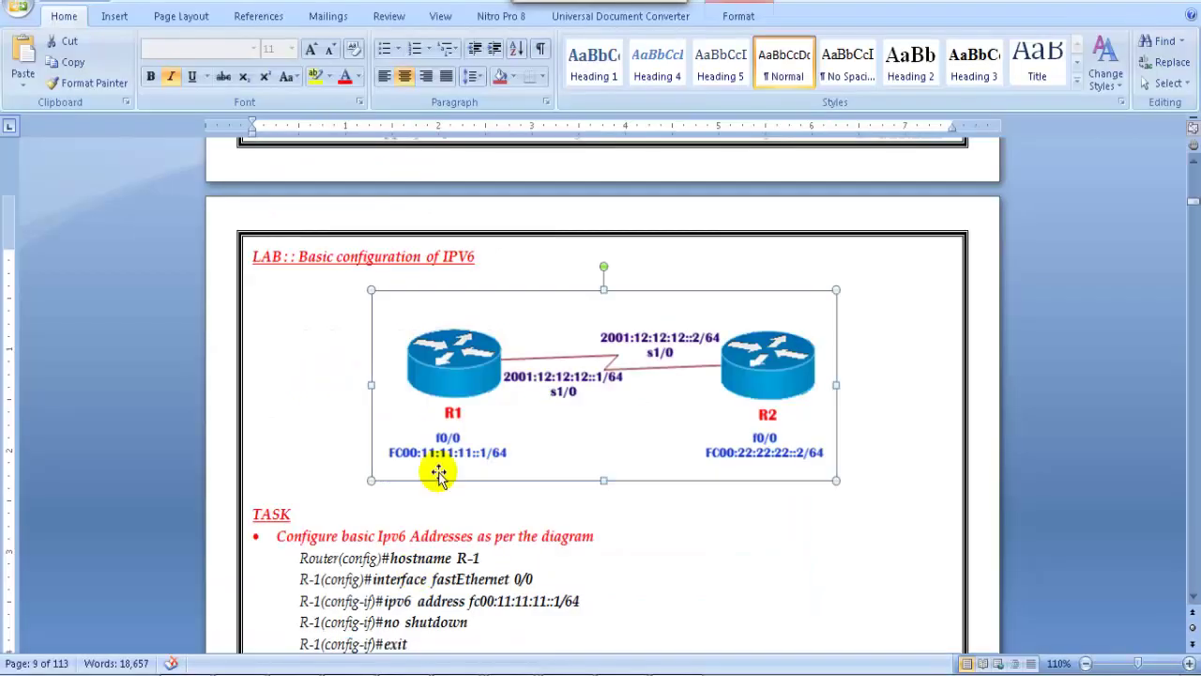
right_click(476, 368)
click(499, 401)
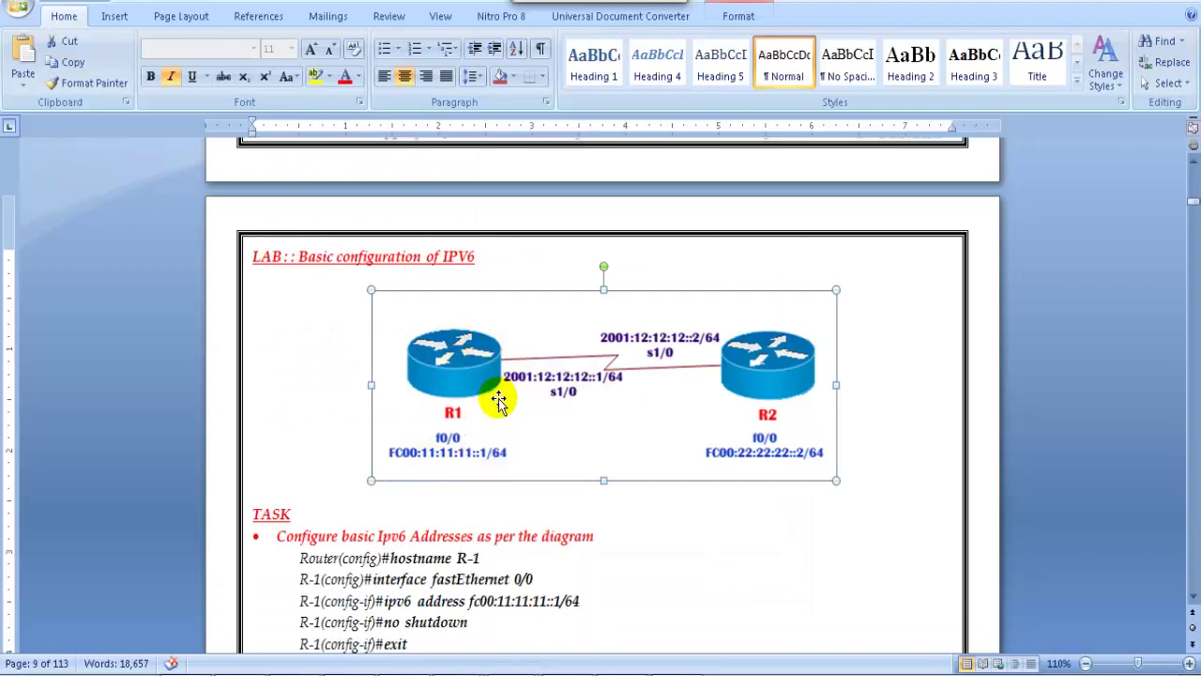
click(274, 668)
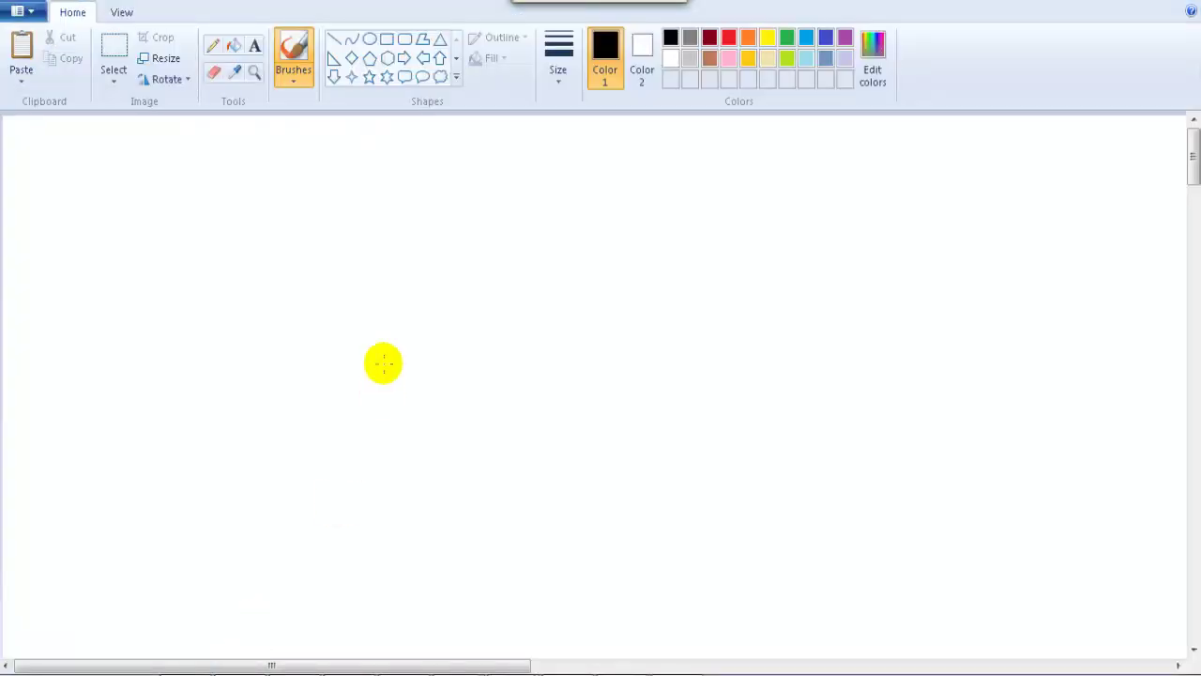
key(ctrl+v)
drag(295, 252, 328, 284)
click(330, 423)
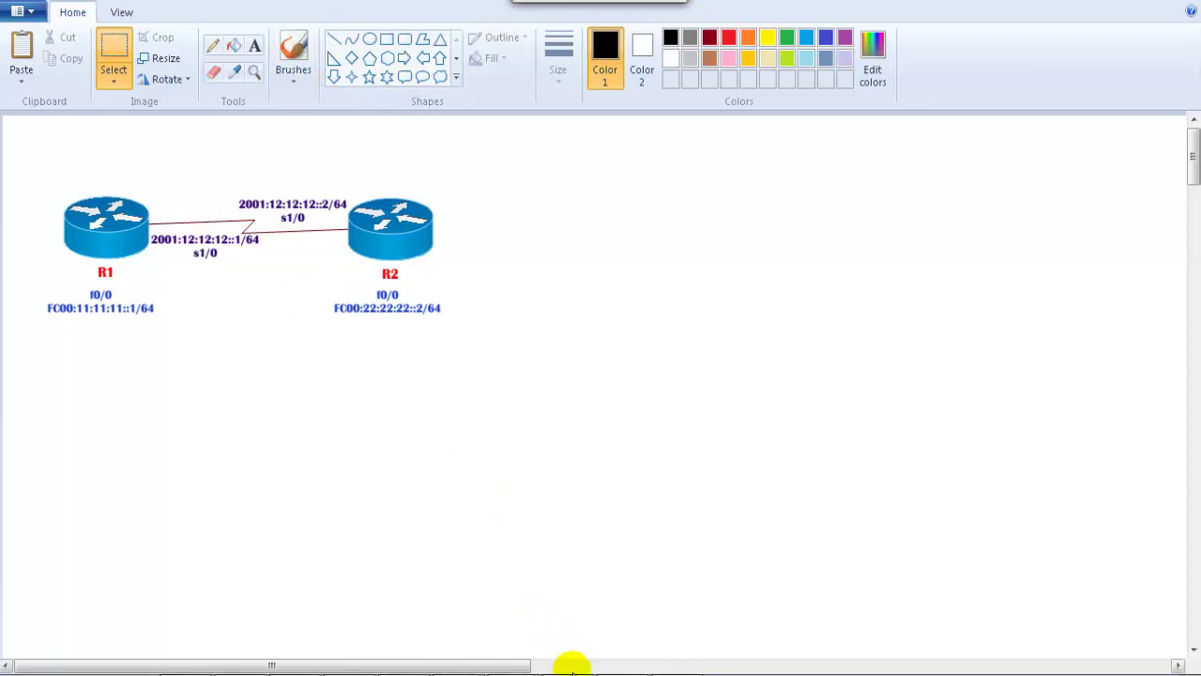
Open router R1's console over the Paint diagram and list its interfaces with show ip interface brief
click(575, 674)
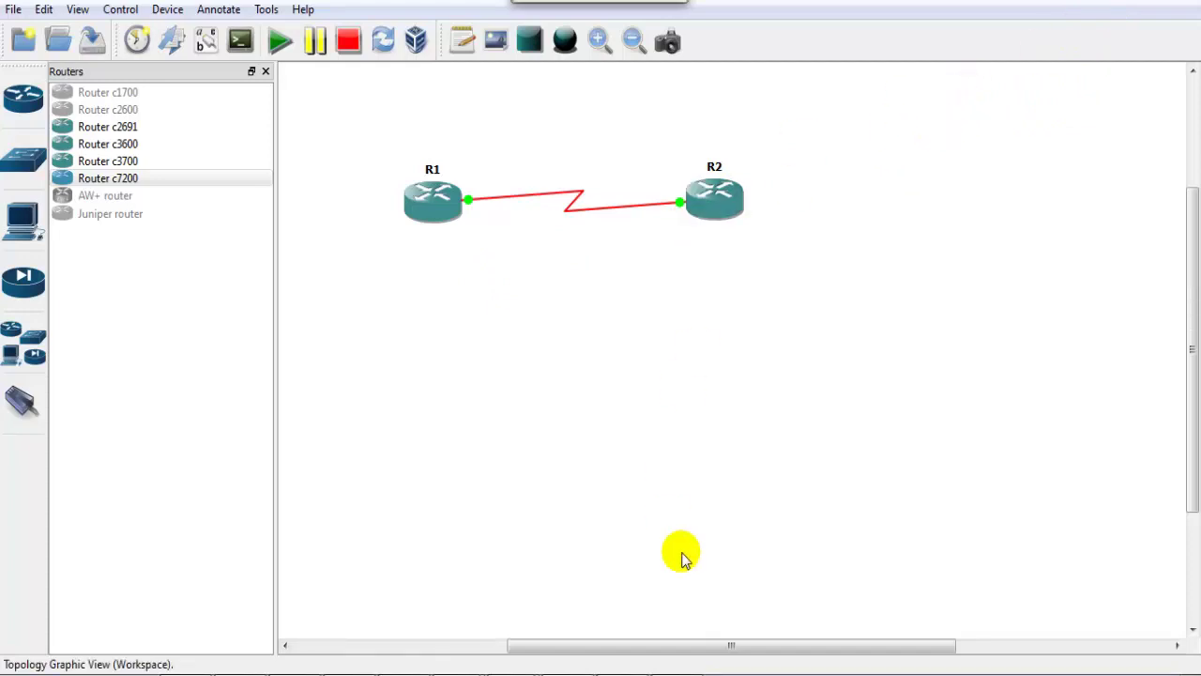
click(512, 673)
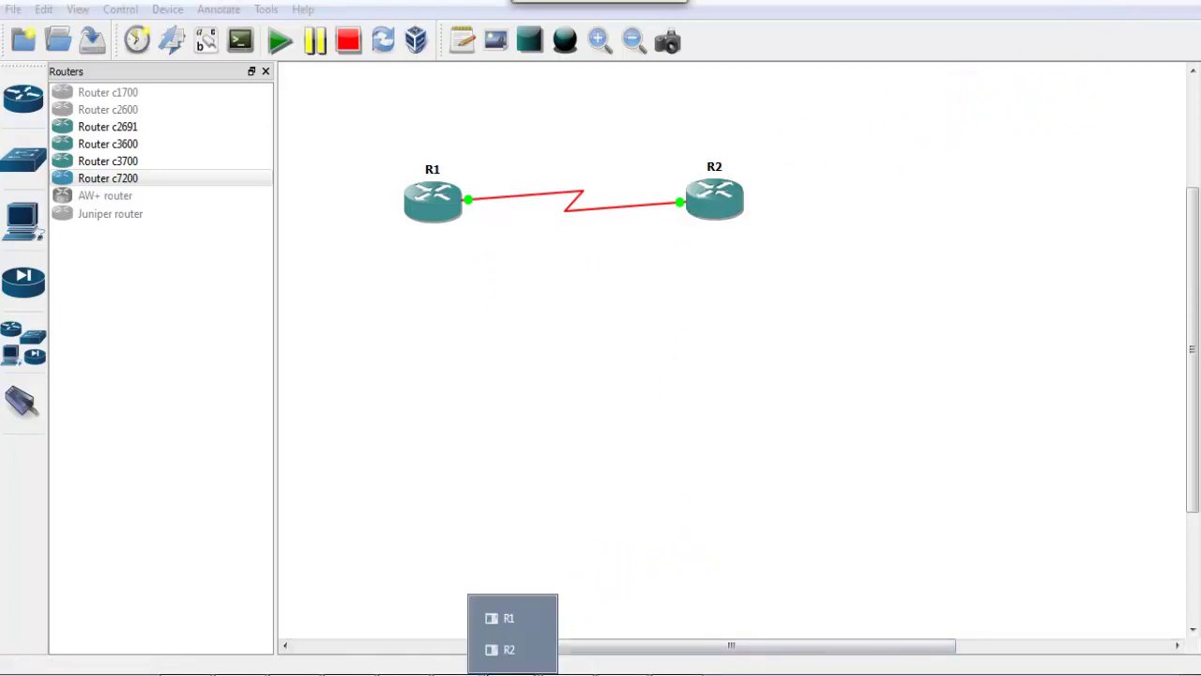
click(497, 618)
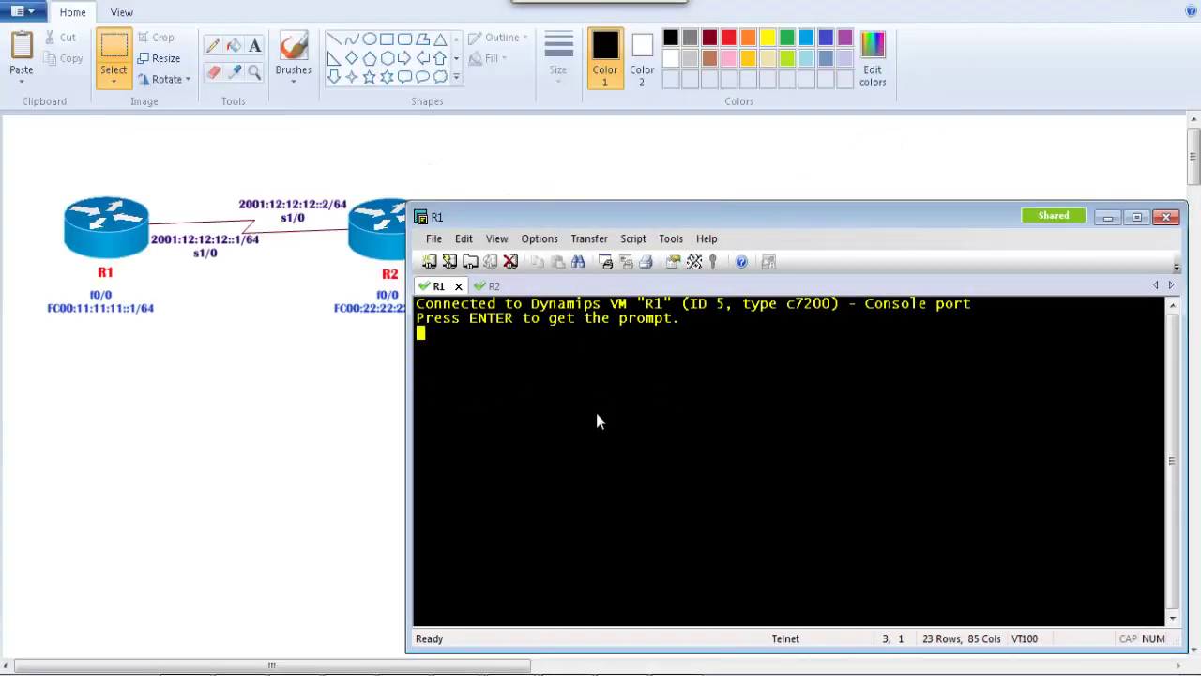
key(Return)
key(Return)
key(Return)
key(Return)
text(sh ip int br)
key(Tab)
key(Return)
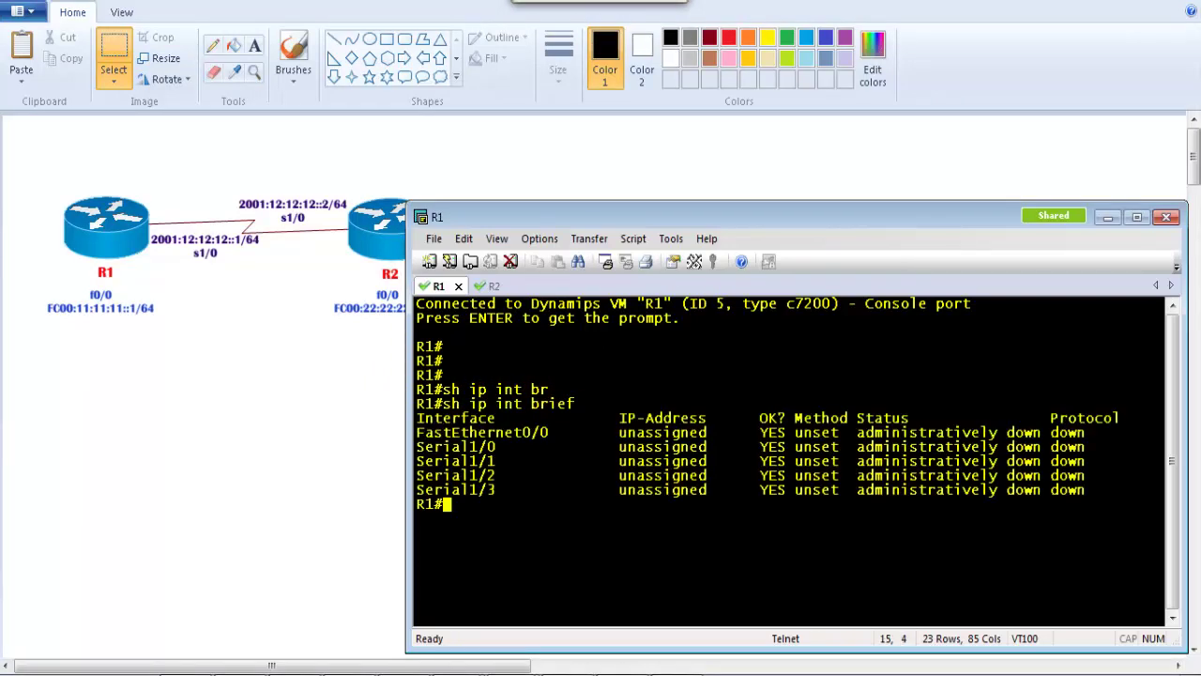
Display R1's running configuration, page through to the interface sections, and quit the listing
key(Return)
text(sh run)
key(Tab)
key(Return)
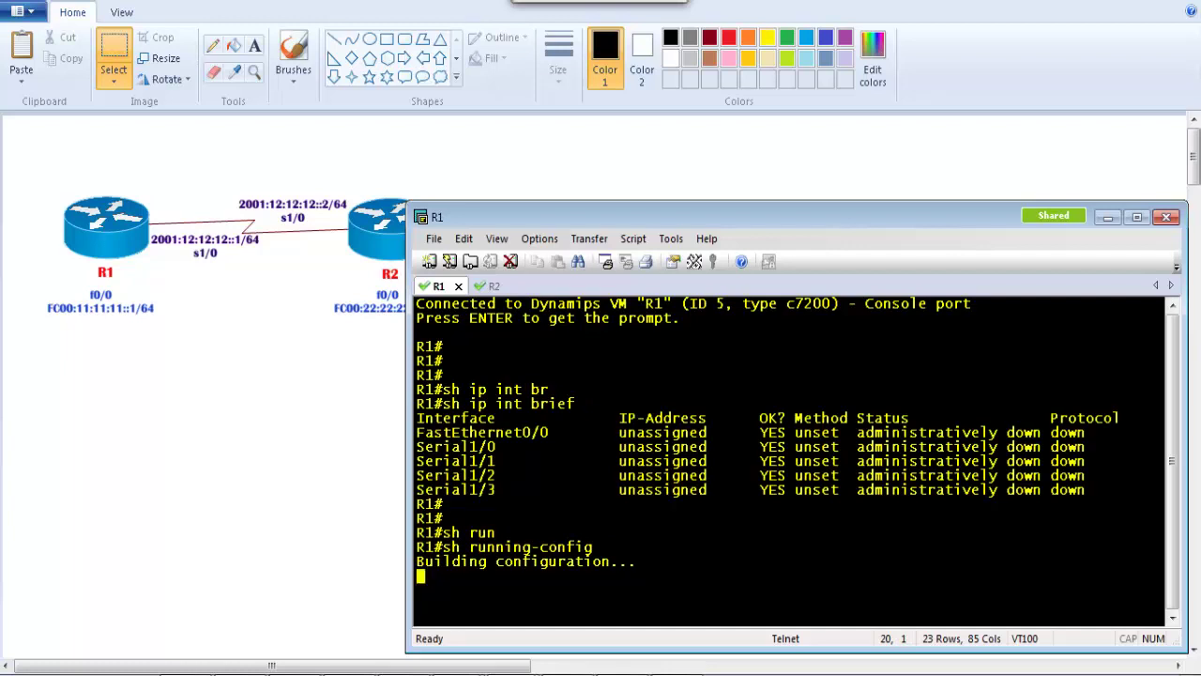
key(Return)
key(Return)
key(Return)
key(Return)
key(Return)
key(Return)
key(Return)
key(Return)
key(Return)
key(Return)
key(Return)
key(Return)
key(Return)
key(Return)
key(Return)
key(Return)
key(Return)
key(Return)
key(Return)
key(Return)
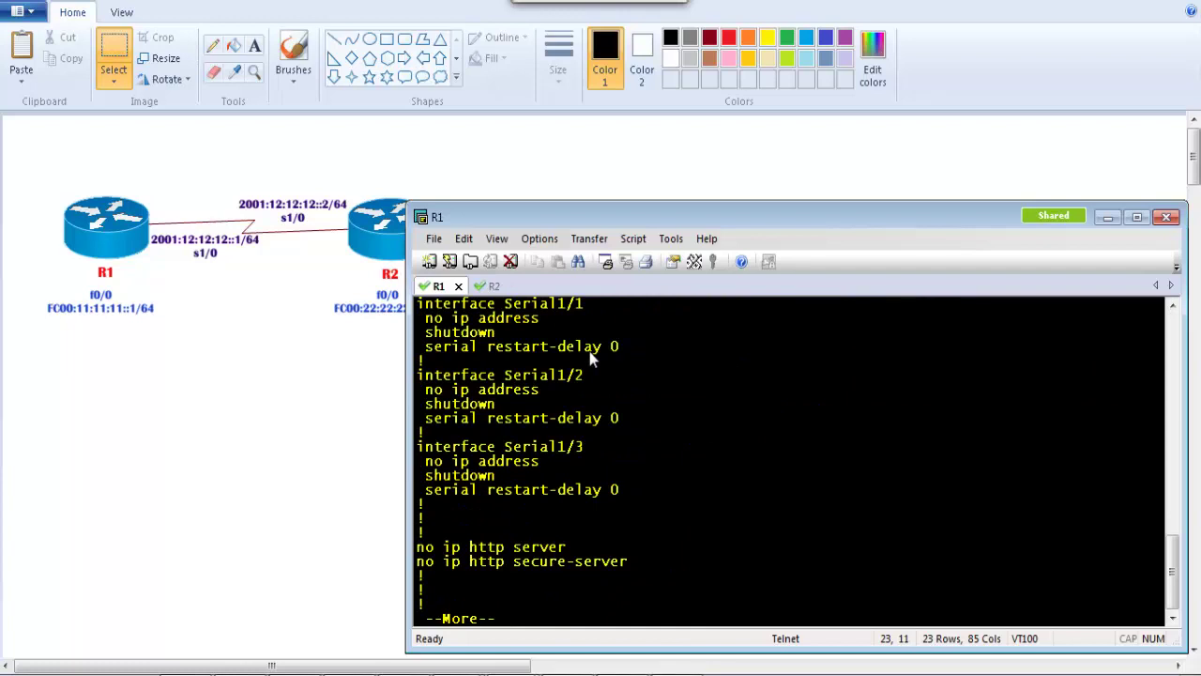
key(q)
key(Return)
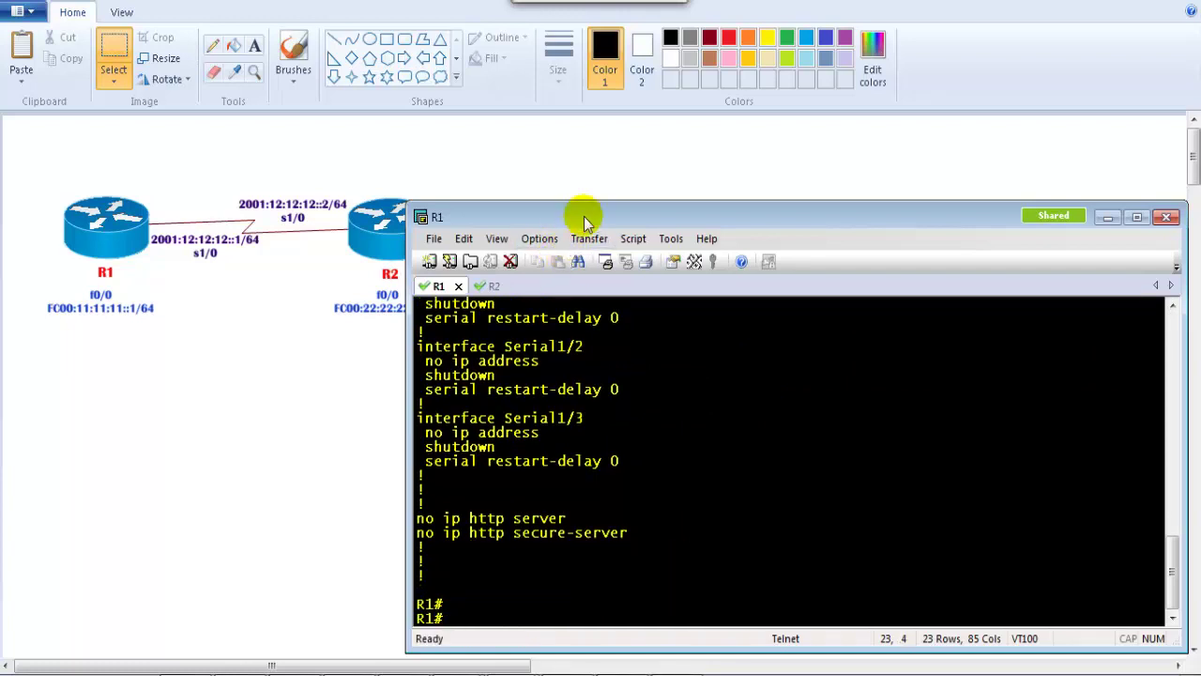
Shift the R1 console window and the Paint view slightly apart to expose the diagram's R2 address labels
drag(595, 215, 607, 215)
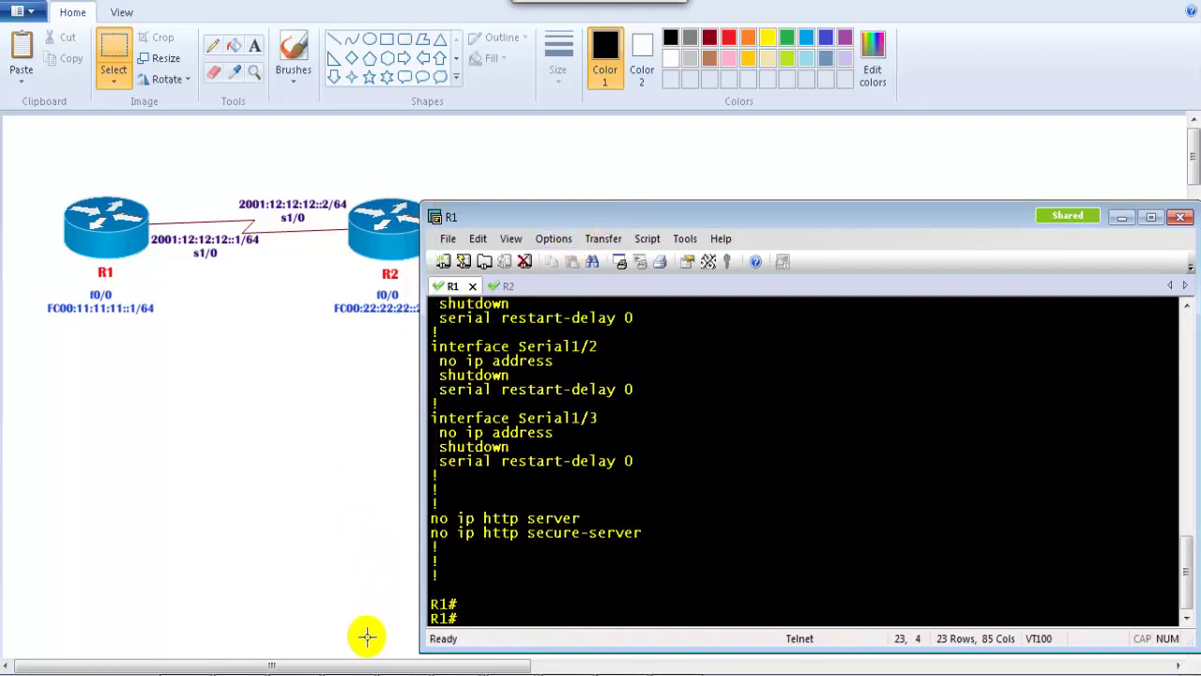
drag(376, 664, 385, 665)
key(alt+Tab)
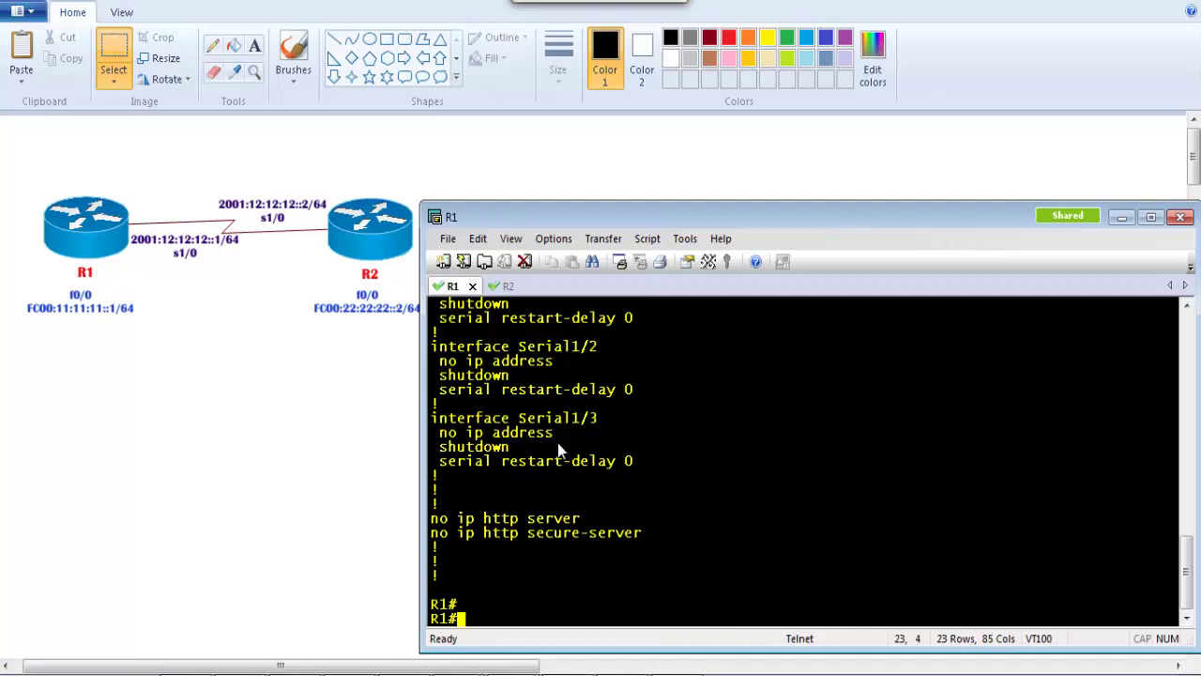
Enter R1's global configuration mode and assign IPv6 address fc00:11:11:11::1/64 to interface f0/0
key(Return)
key(Return)
text(conf t)
key(Return)
key(Return)
text(int f0/0)
key(Return)
text(ipv)
key(Tab)
text(ad)
key(Tab)
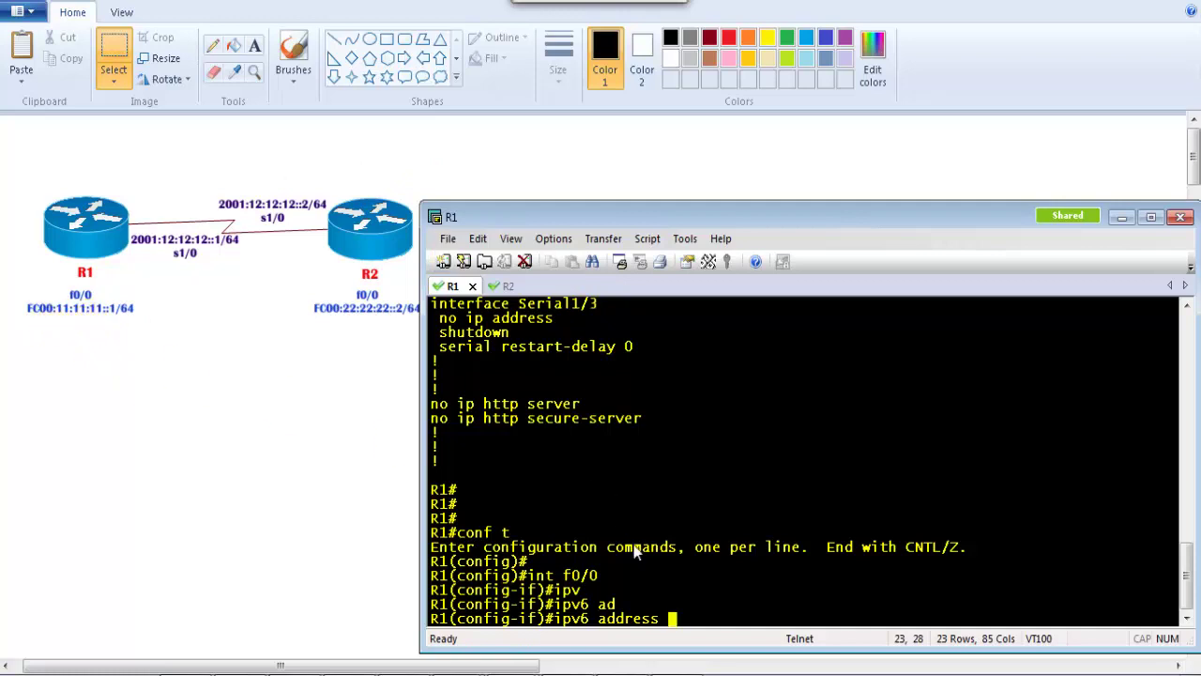
text(fc00:11:11:11::1/64)
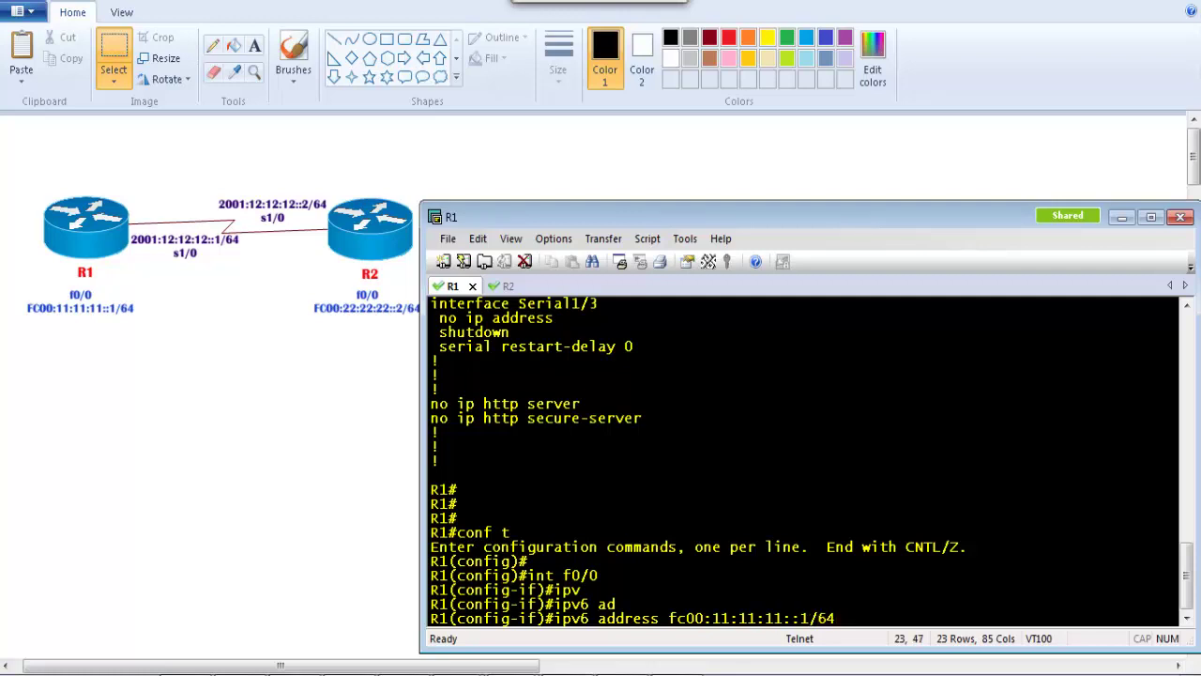
key(Return)
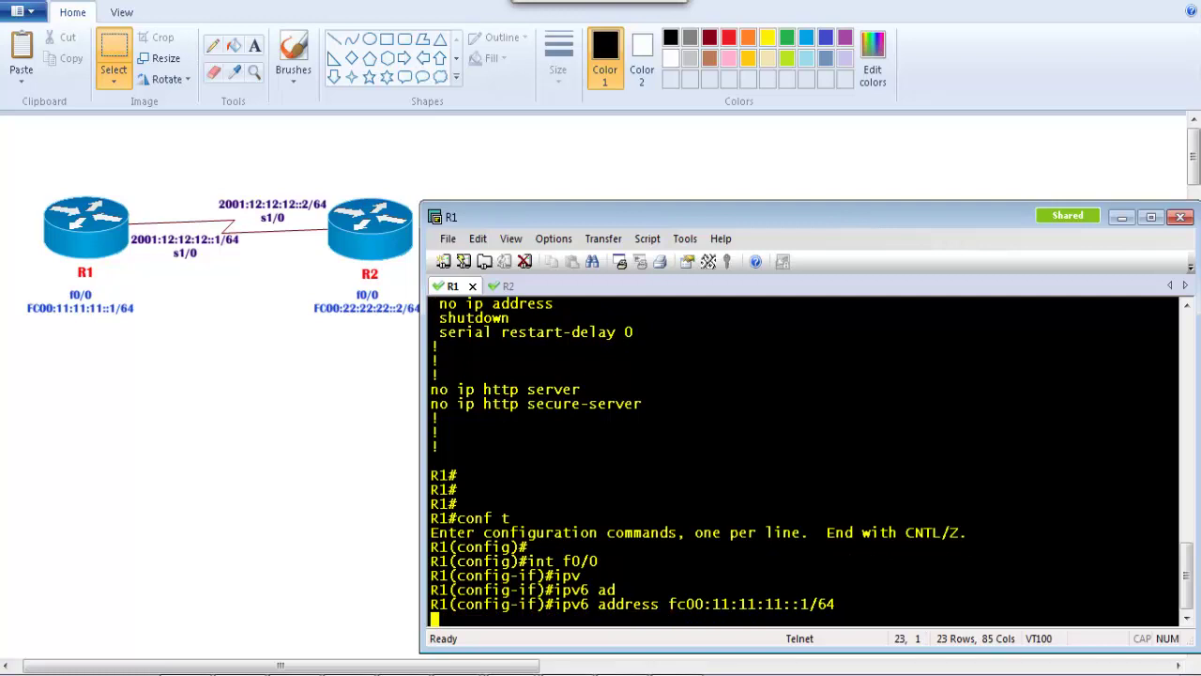
Enable R1's f0/0 interface with no shutdown and disable its keepalives with no keepalive
text(no sh)
key(Tab)
key(Return)
text(no ke)
key(Tab)
key(Return)
key(Return)
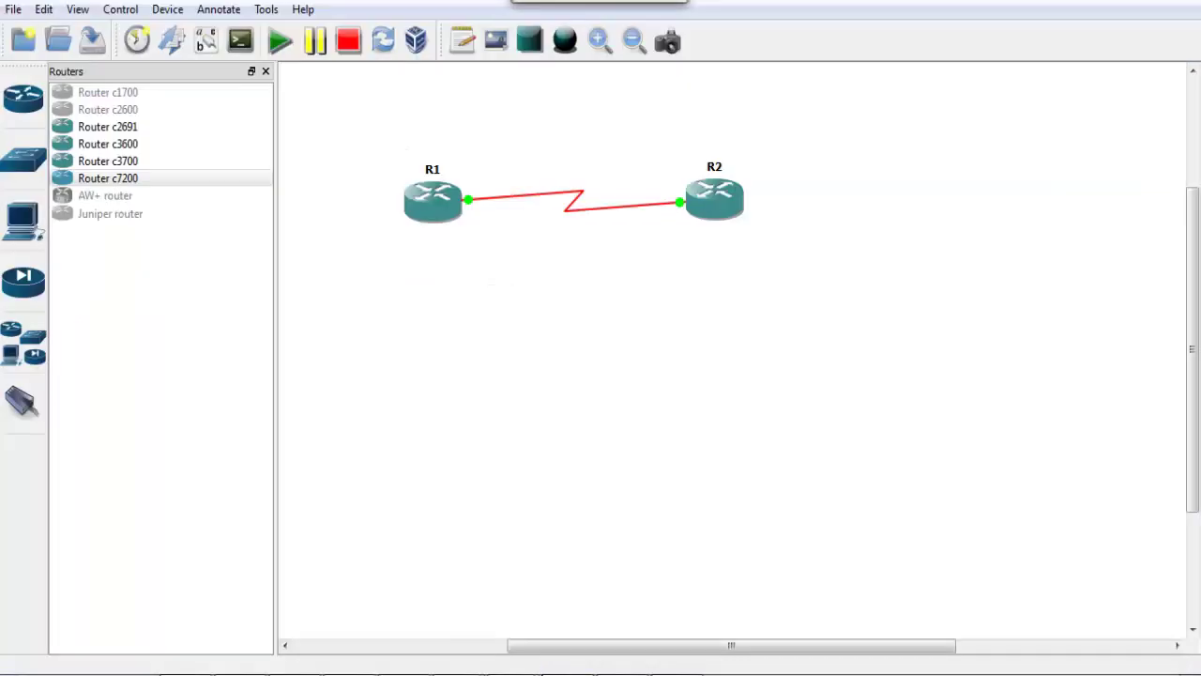
Annotate R1 in the GNS3 topology with a device on f0/0 and "No Keepalive" and "UP" notes, and erase the drawing
click(103, 673)
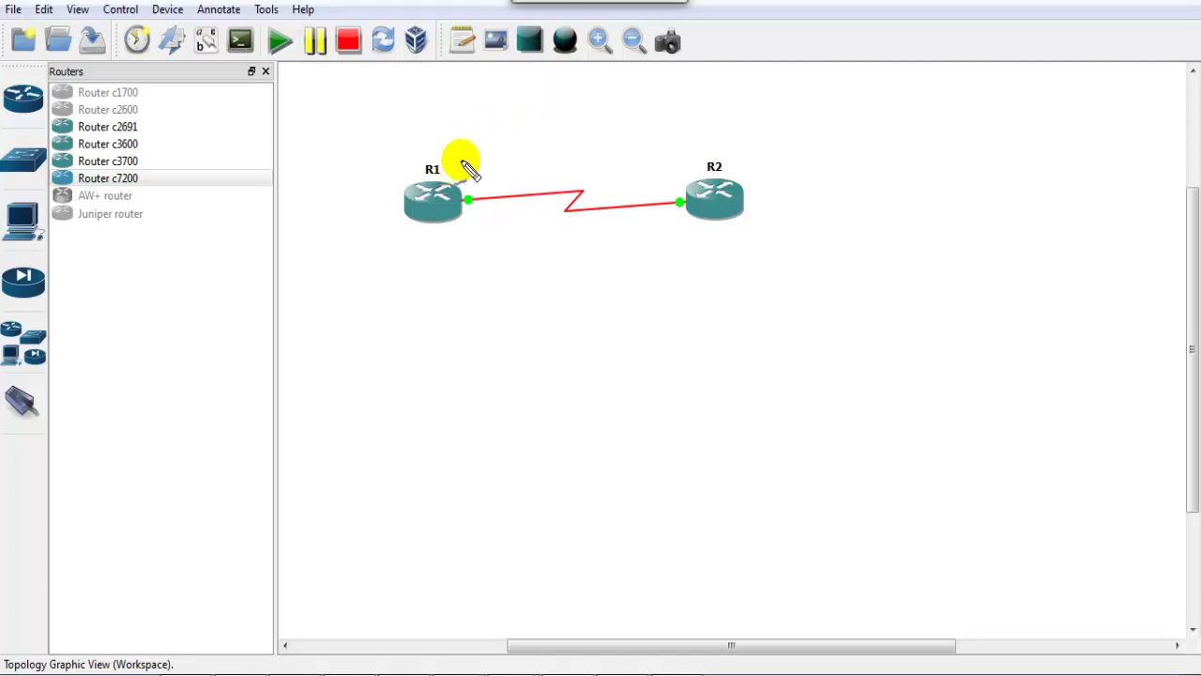
drag(415, 207, 387, 279)
mouse_move(413, 240)
mouse_down()
mouse_move(416, 260)
mouse_move(445, 263)
mouse_up()
mouse_move(344, 282)
mouse_down()
mouse_move(427, 281)
mouse_move(344, 283)
mouse_up()
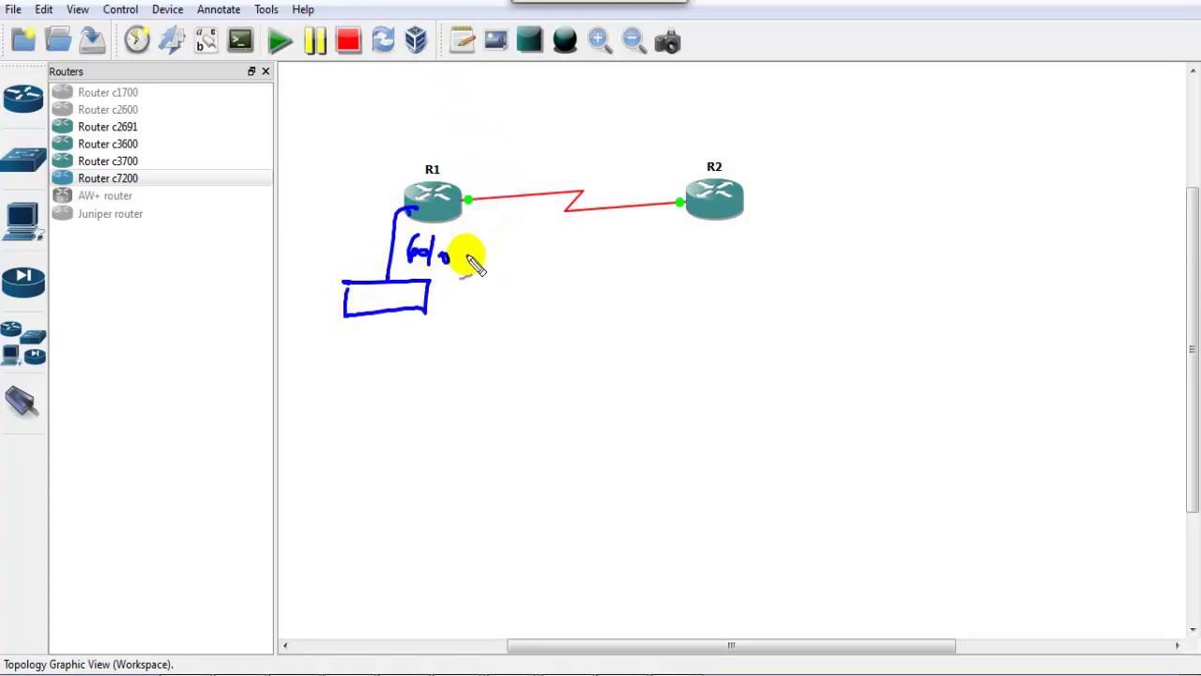
drag(396, 296, 399, 338)
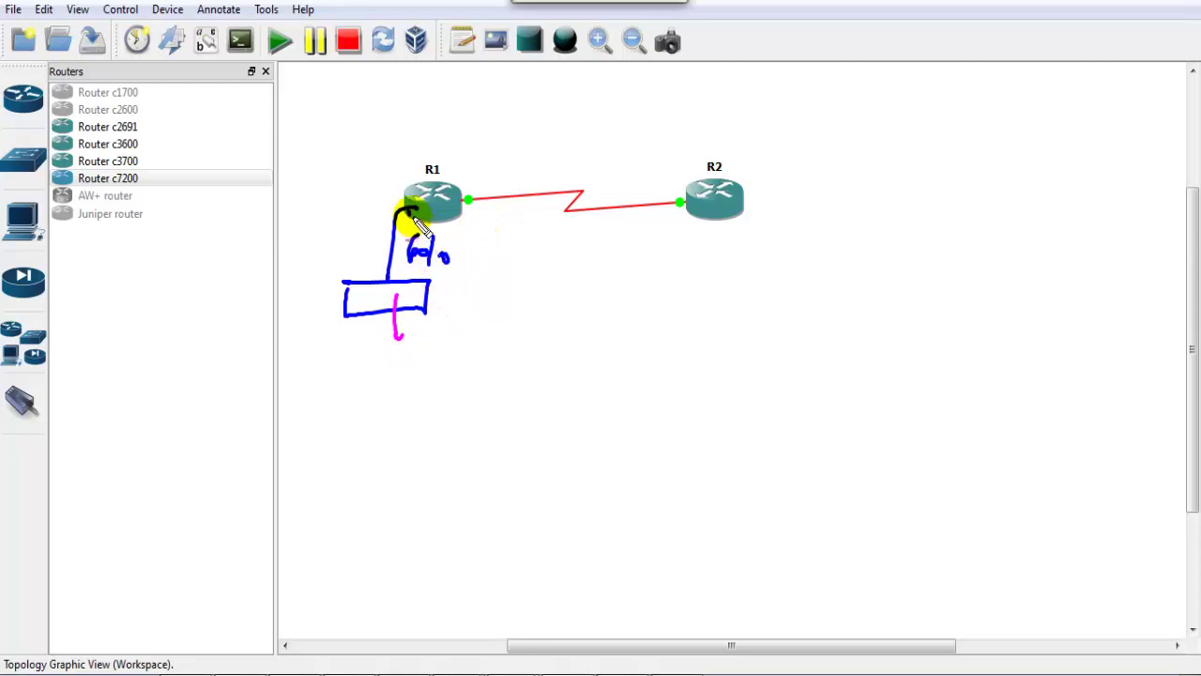
mouse_move(358, 178)
mouse_down()
mouse_move(401, 153)
mouse_move(433, 160)
mouse_move(447, 134)
mouse_move(500, 121)
mouse_up()
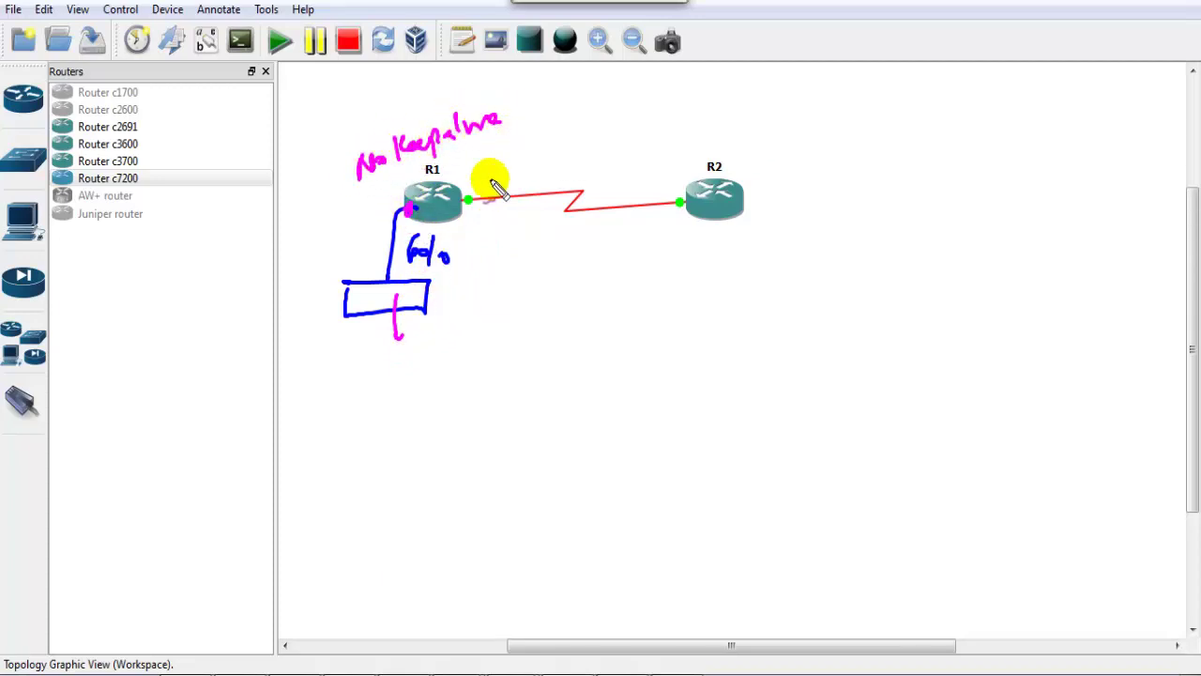
mouse_move(410, 209)
mouse_down()
mouse_move(379, 218)
mouse_move(369, 254)
mouse_move(388, 250)
mouse_move(373, 273)
mouse_move(363, 243)
mouse_move(369, 254)
mouse_move(315, 224)
mouse_up()
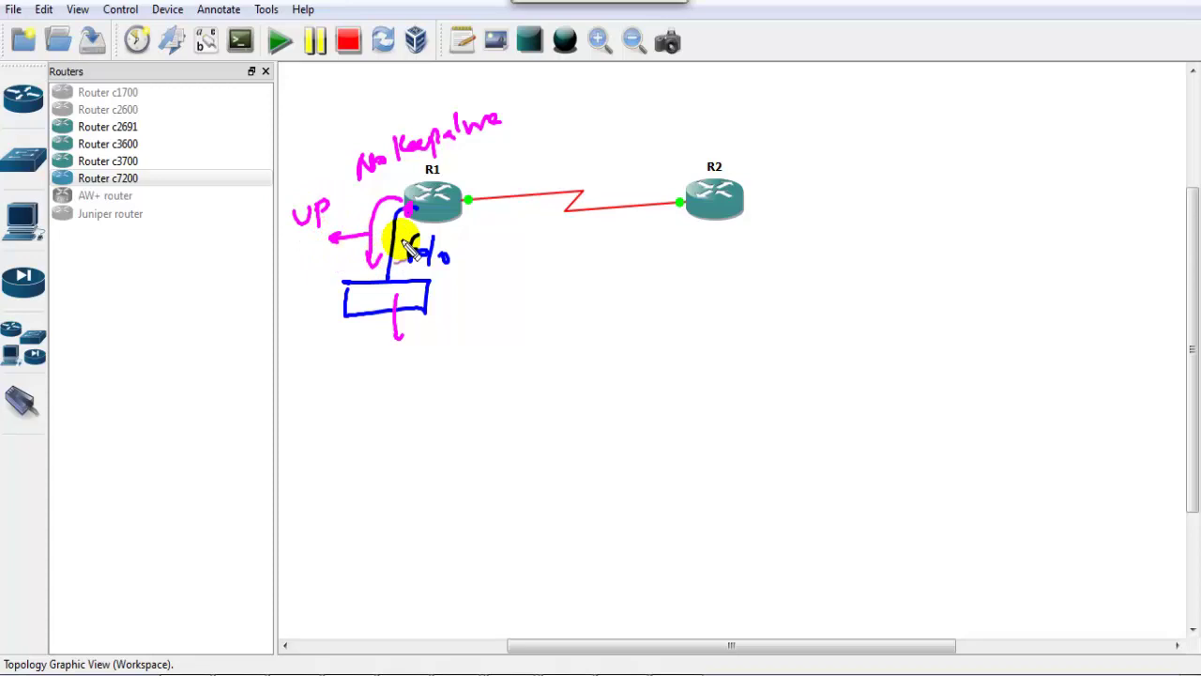
key(e)
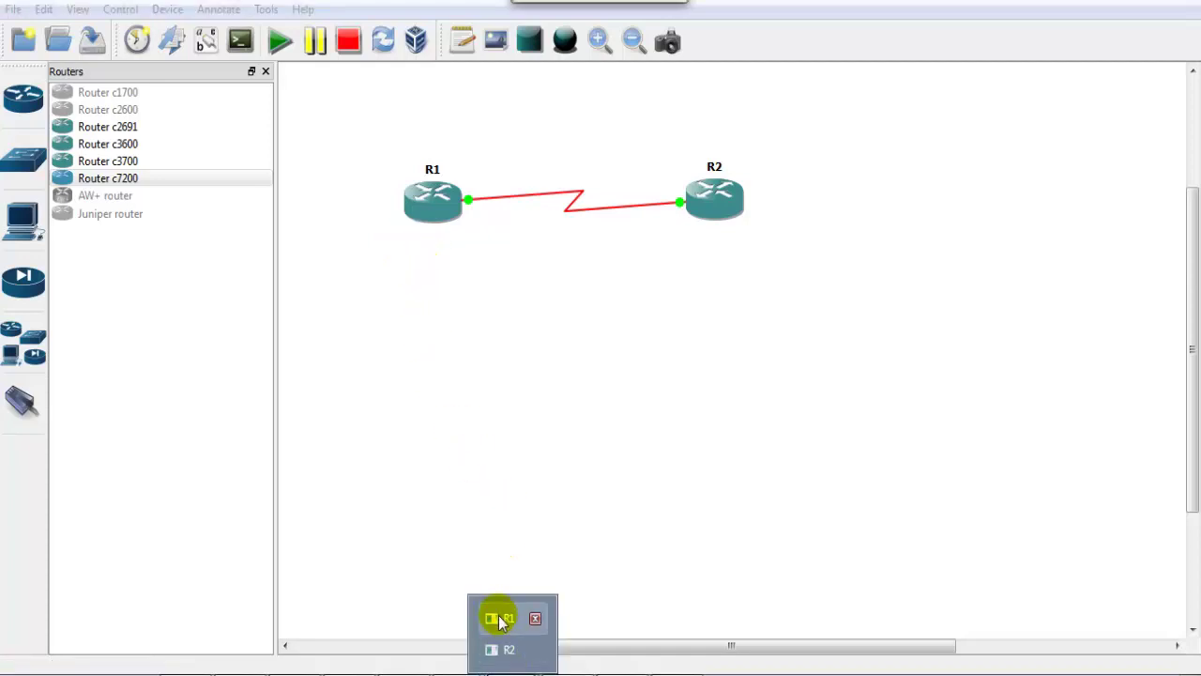
Return to R1's console over the Paint diagram, exit f0/0, and enter interface configuration for s1/0
click(495, 618)
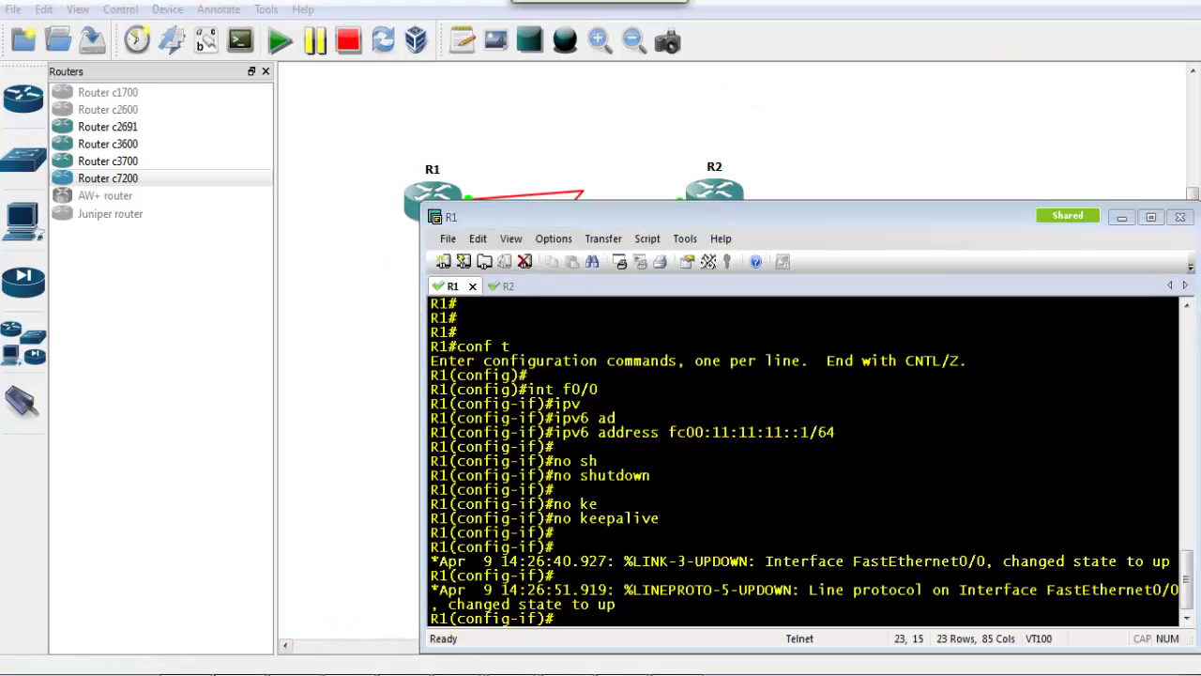
click(286, 669)
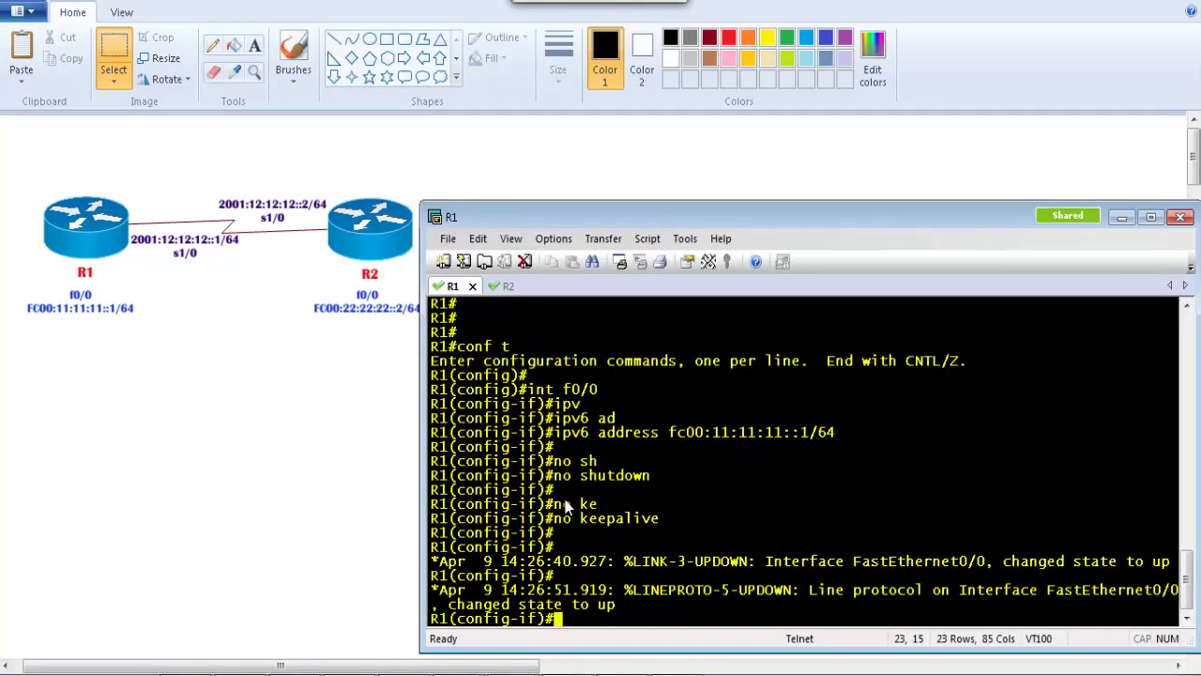
key(Return)
key(Return)
key(Return)
text(exit)
key(Return)
text(int s1/0)
key(Return)
key(Return)
key(Return)
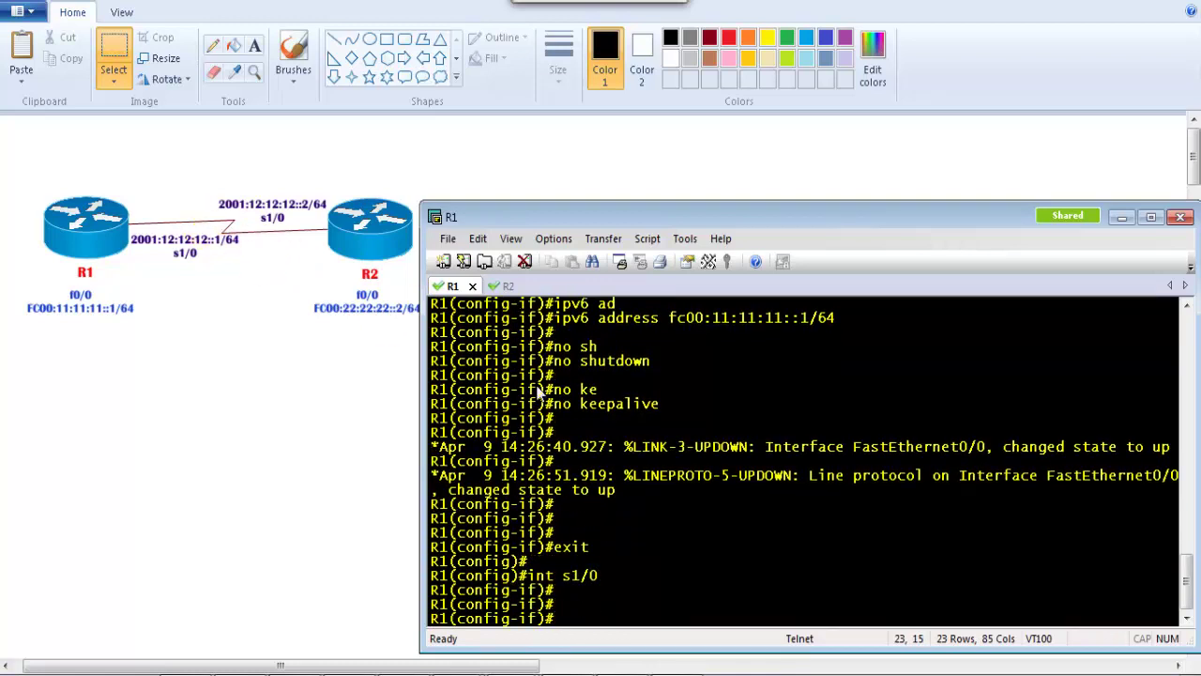
Try to assign the IPv6 address as 2001;12:12;12::1/64 on R1's s1/0 interface
text(iv)
key(Tab)
key(BackSpace)
key(BackSpace)
text(ipv)
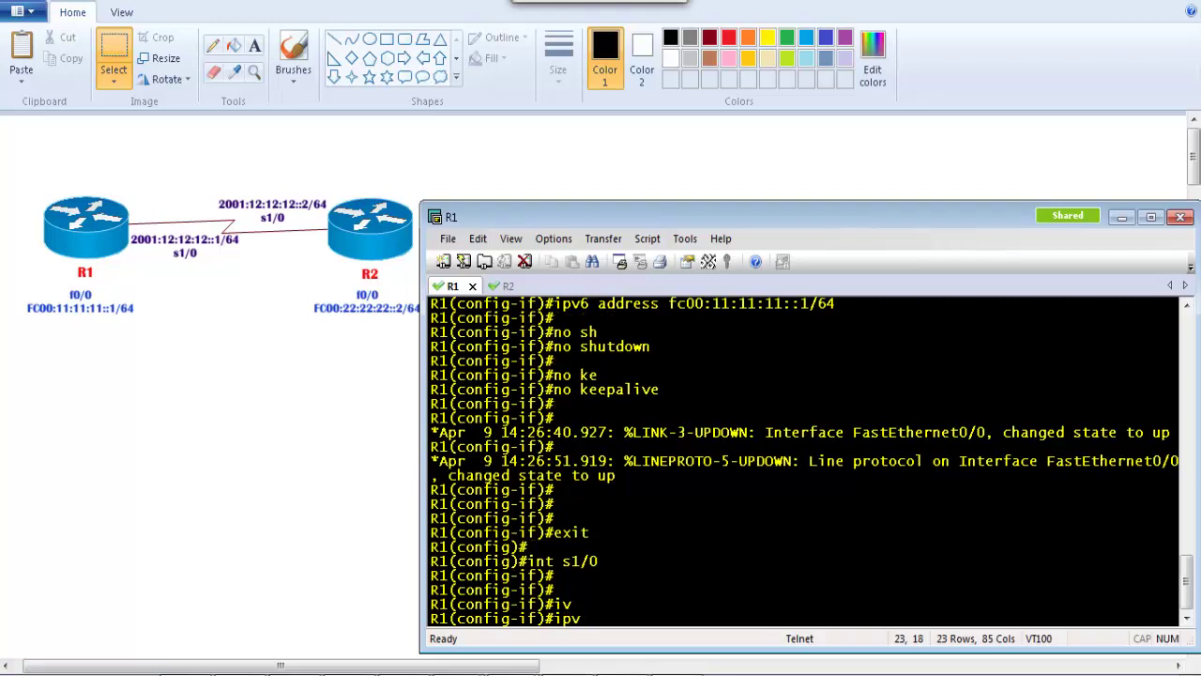
key(Tab)
text(6 ad)
key(Tab)
text(2001;12:12;12)
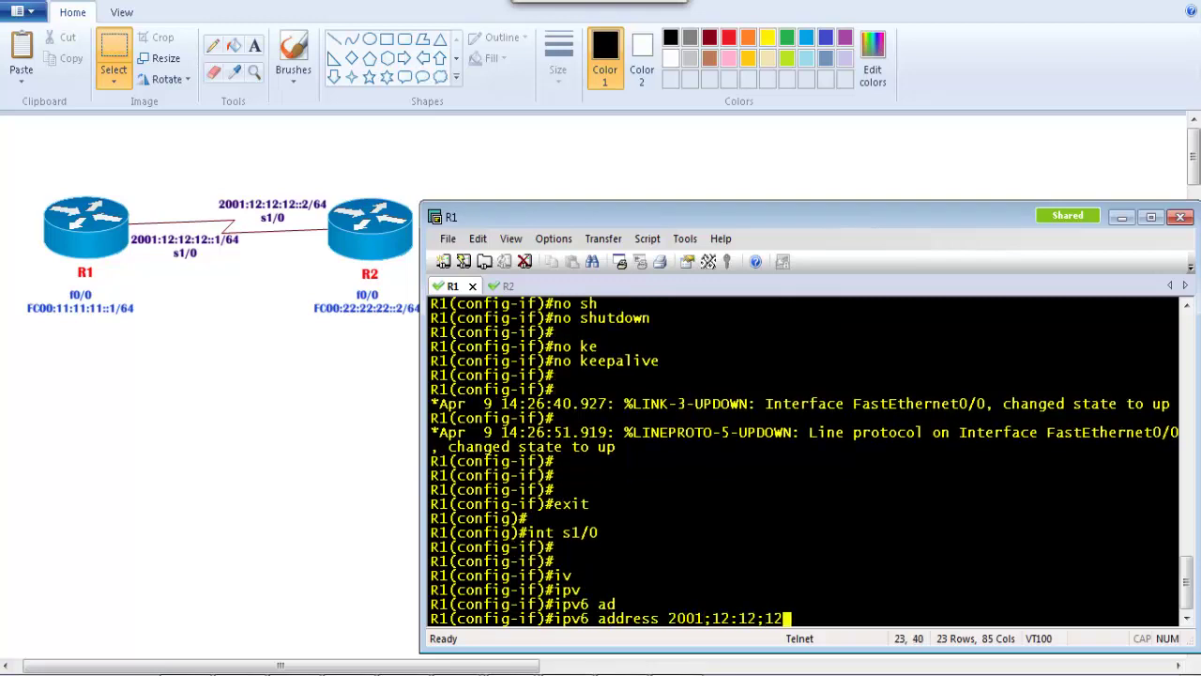
text(::1/64)
key(Return)
key(Return)
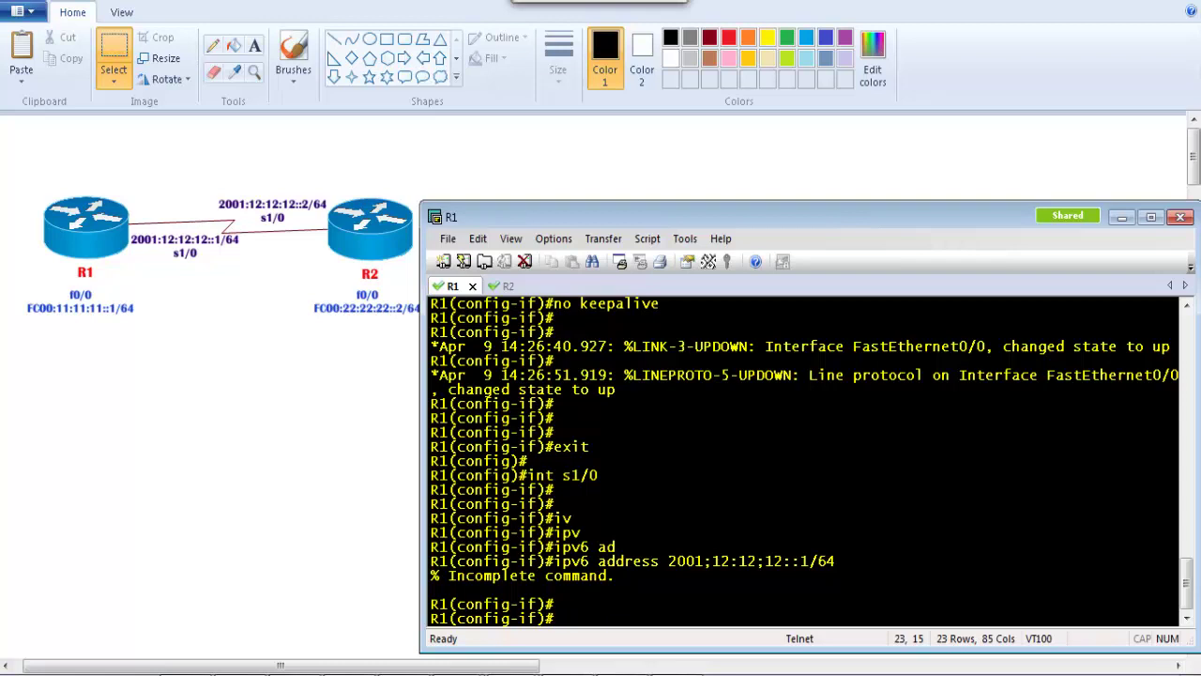
Recall the address command, replace its first semicolon with a colon, and try to submit 2001:12:12;12::1/64
key(Up)
key(Left)
key(Left)
key(Left)
key(Left)
key(Left)
key(Left)
key(Left)
key(Left)
key(Left)
key(Left)
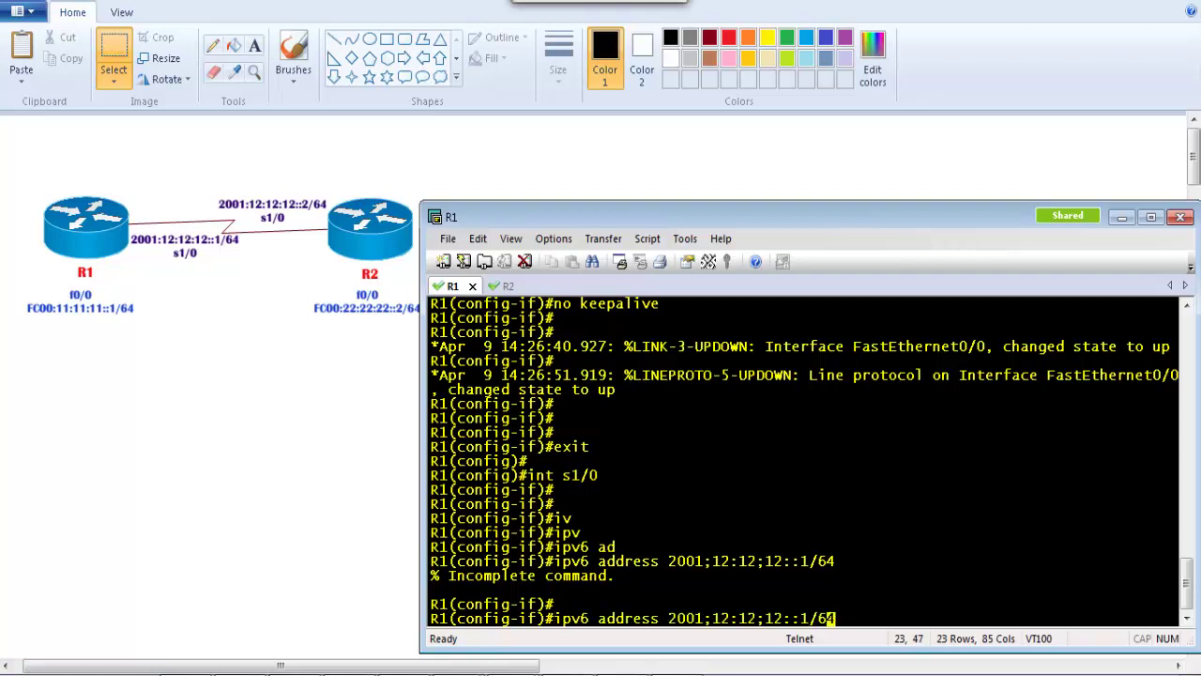
key(Right)
key(BackSpace)
text(:)
key(Return)
key(Return)
key(Return)
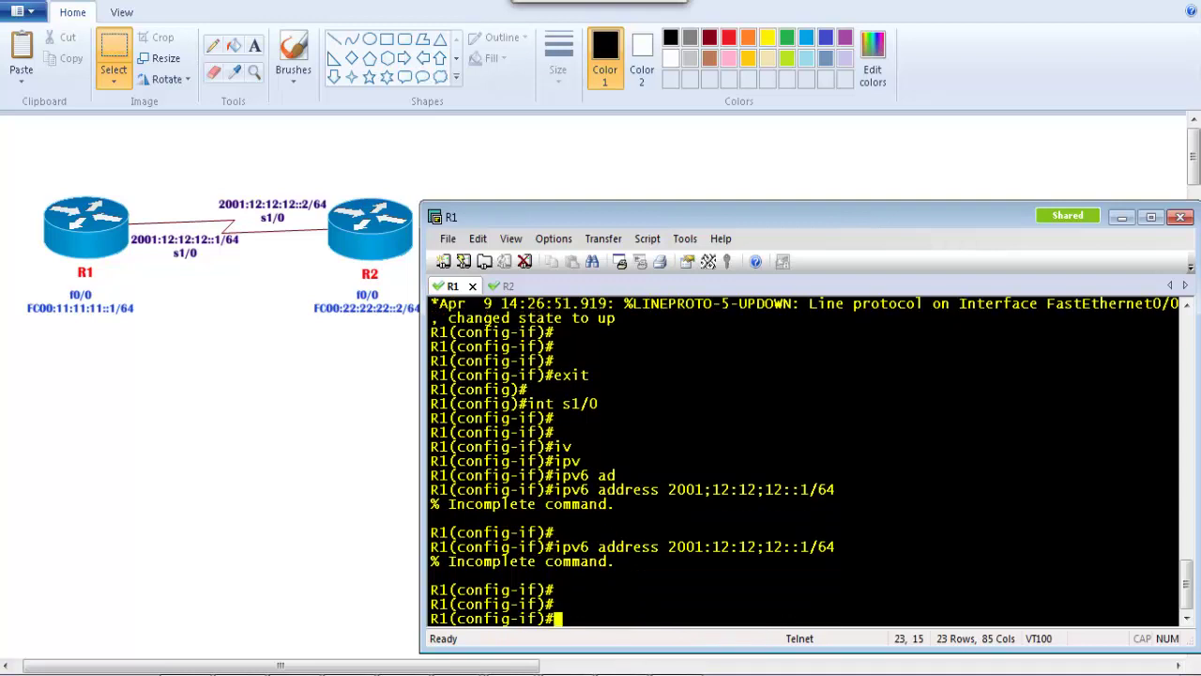
Correct the remaining semicolon in the recalled command and assign 2001:12:12:12::1/64 to R1's s1/0
key(Up)
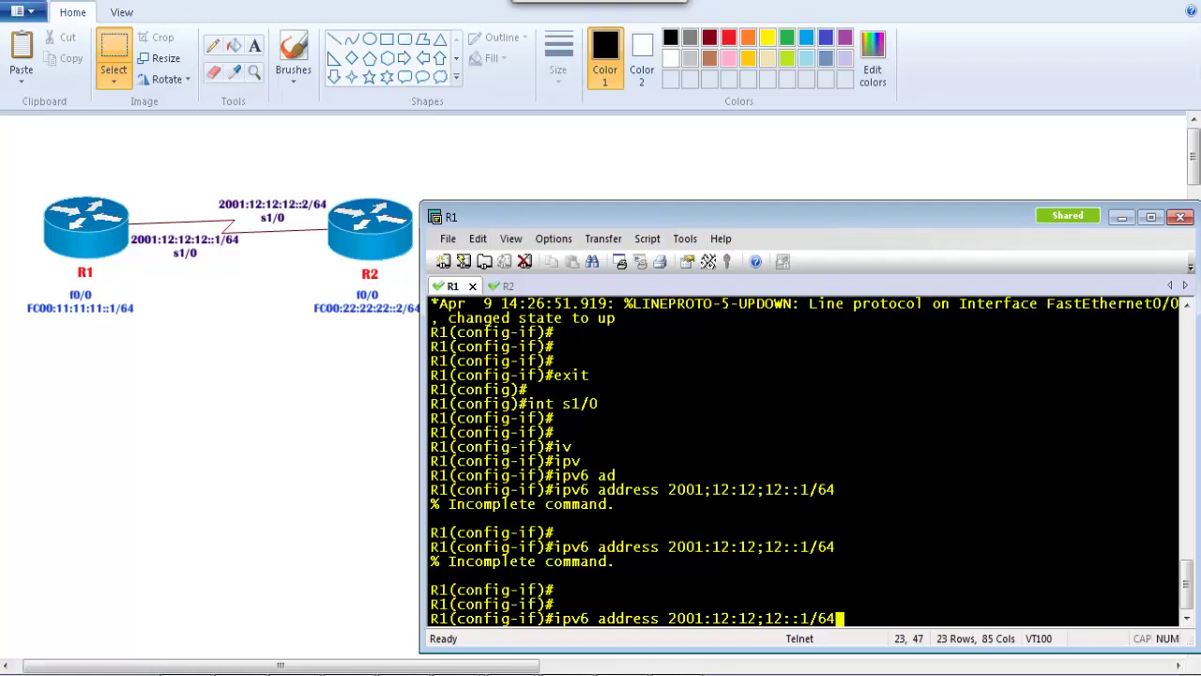
key(Left)
key(Left)
key(Left)
key(Left)
key(Left)
key(Left)
key(BackSpace)
text(:)
key(Return)
key(Return)
key(Return)
key(Return)
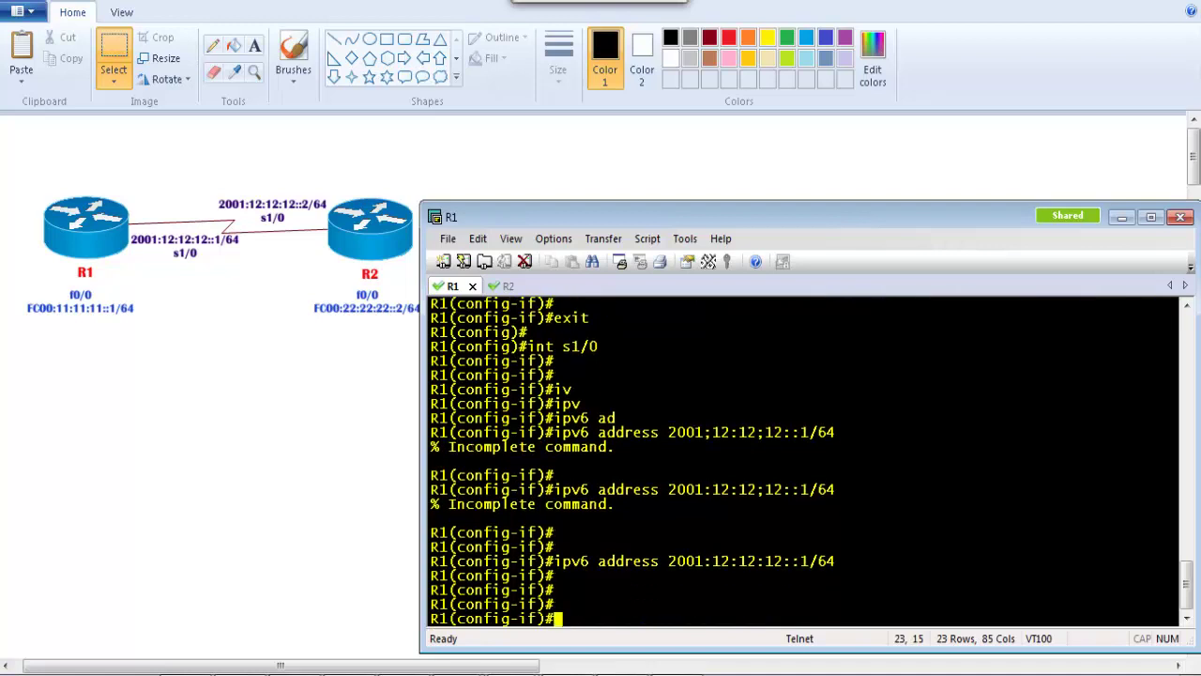
Highlight the corrected address command and enable R1's s1/0 interface with no shutdown
drag(561, 561, 839, 561)
key(Return)
key(Return)
text(no sh)
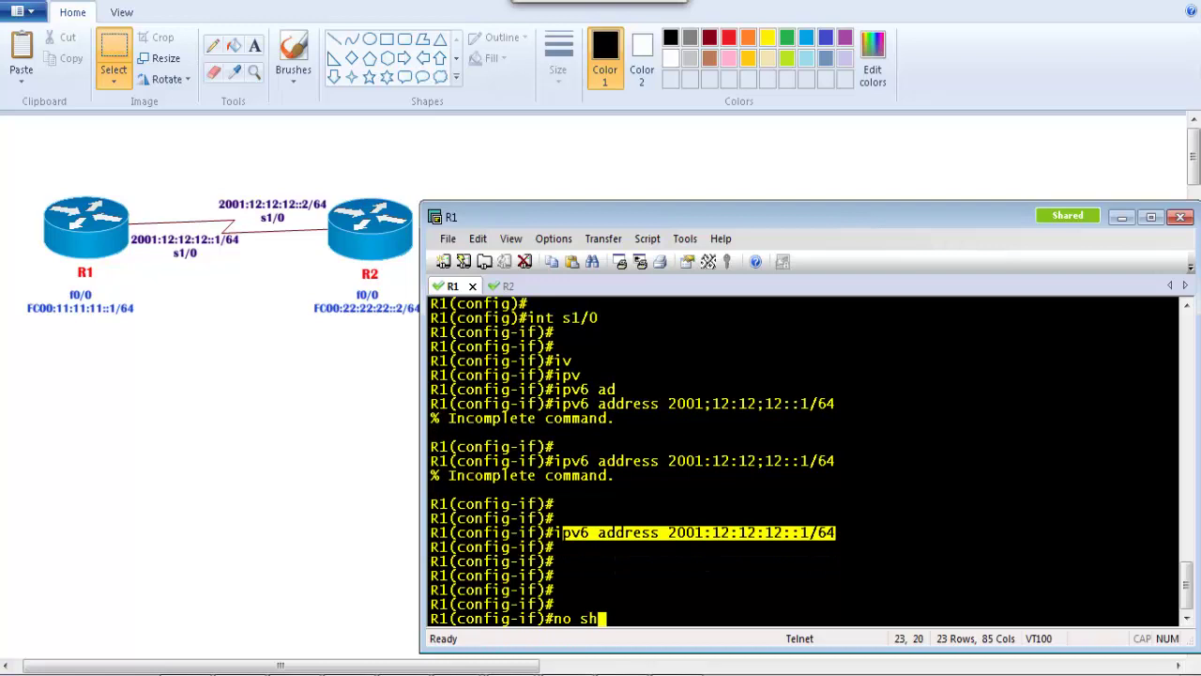
key(Tab)
key(Return)
key(Return)
key(Return)
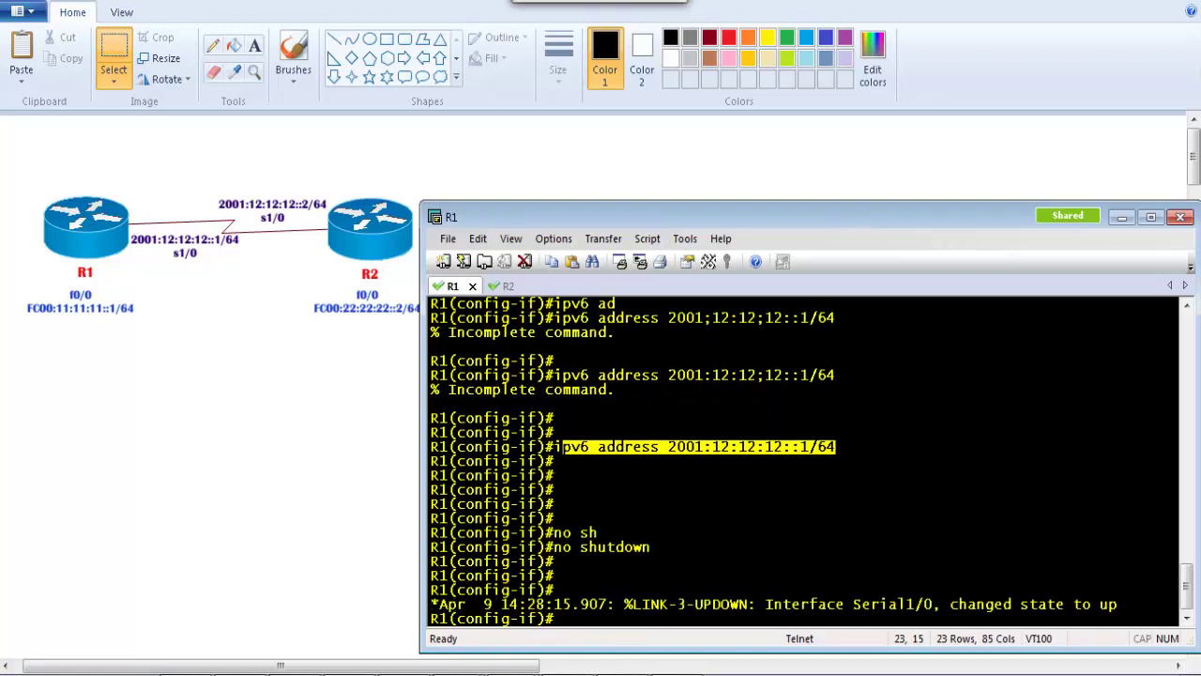
Leave R1's interface configuration mode and return to the privileged prompt with the end command
key(Return)
key(Return)
key(Return)
key(Return)
key(Return)
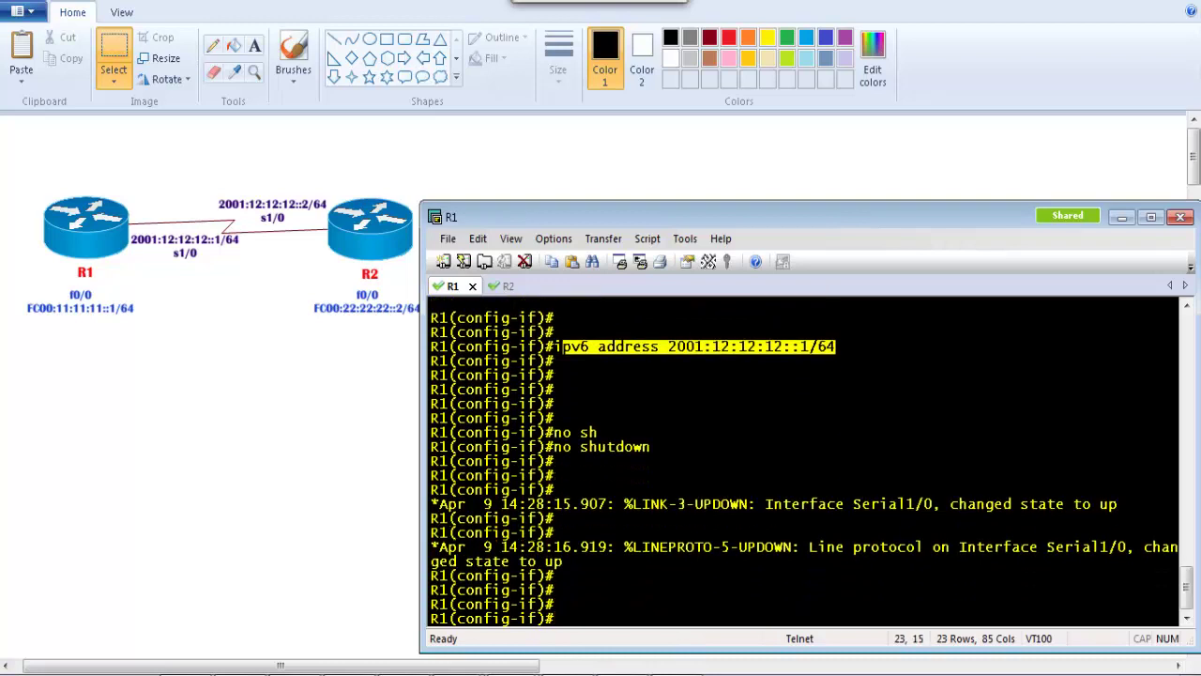
text(end)
key(Return)
key(Return)
key(Return)
key(Return)
Shorten the sh ipv6 int brief command to show R1's detailed IPv6 interface information, and quit the paged output
text(sh ipv6 int br)
key(Tab)
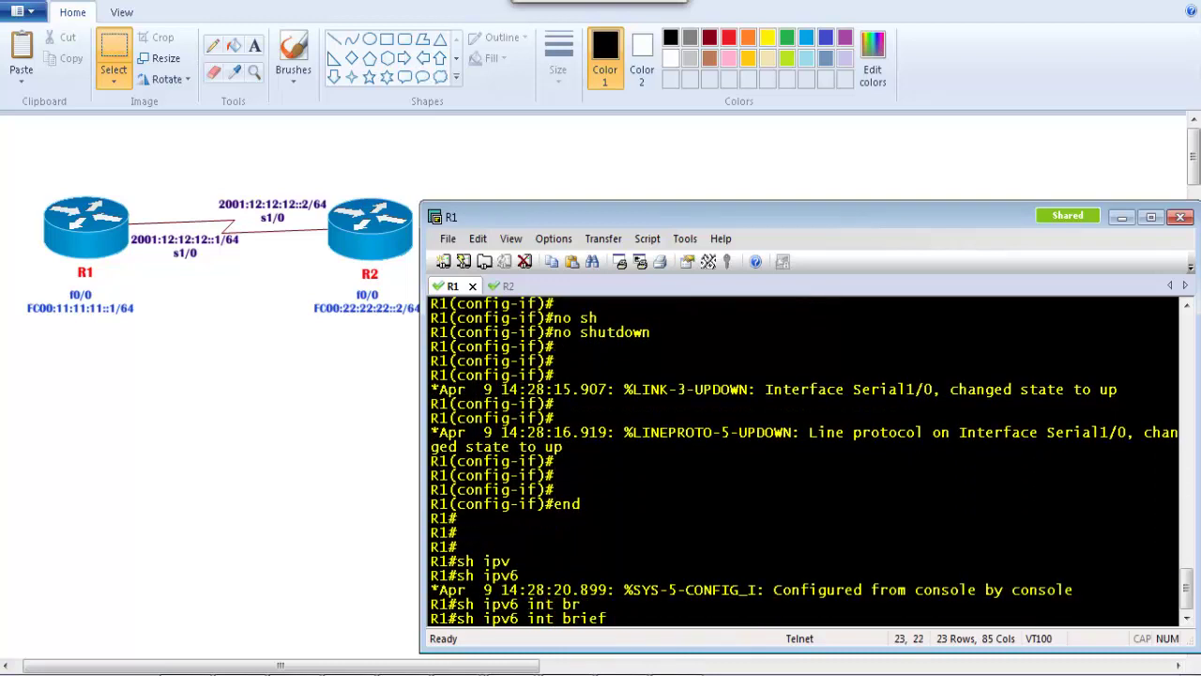
key(BackSpace)
key(BackSpace)
key(BackSpace)
key(BackSpace)
key(BackSpace)
key(BackSpace)
key(BackSpace)
key(BackSpace)
key(BackSpace)
key(BackSpace)
key(BackSpace)
text(in)
key(Return)
key(q)
key(Return)
key(Return)
Show R1's IPv4 interface summary with sh ip int brief and highlight the command above its output
text(sh ip int br)
key(Tab)
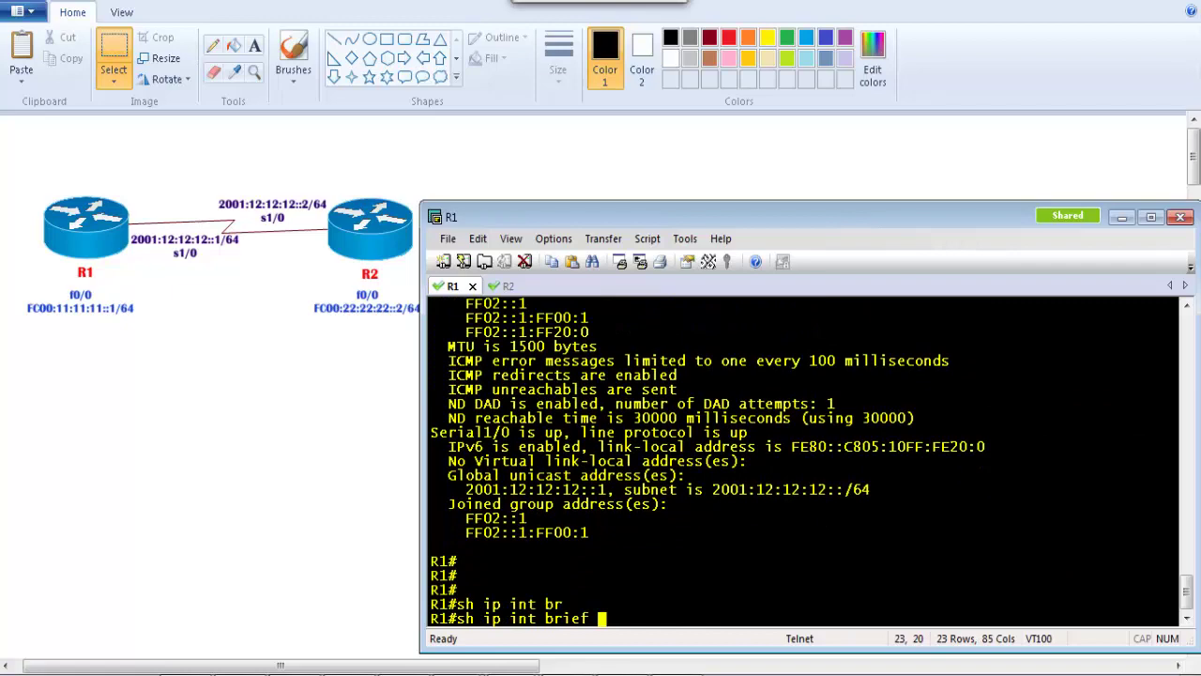
key(Return)
drag(482, 518, 721, 600)
click(544, 538)
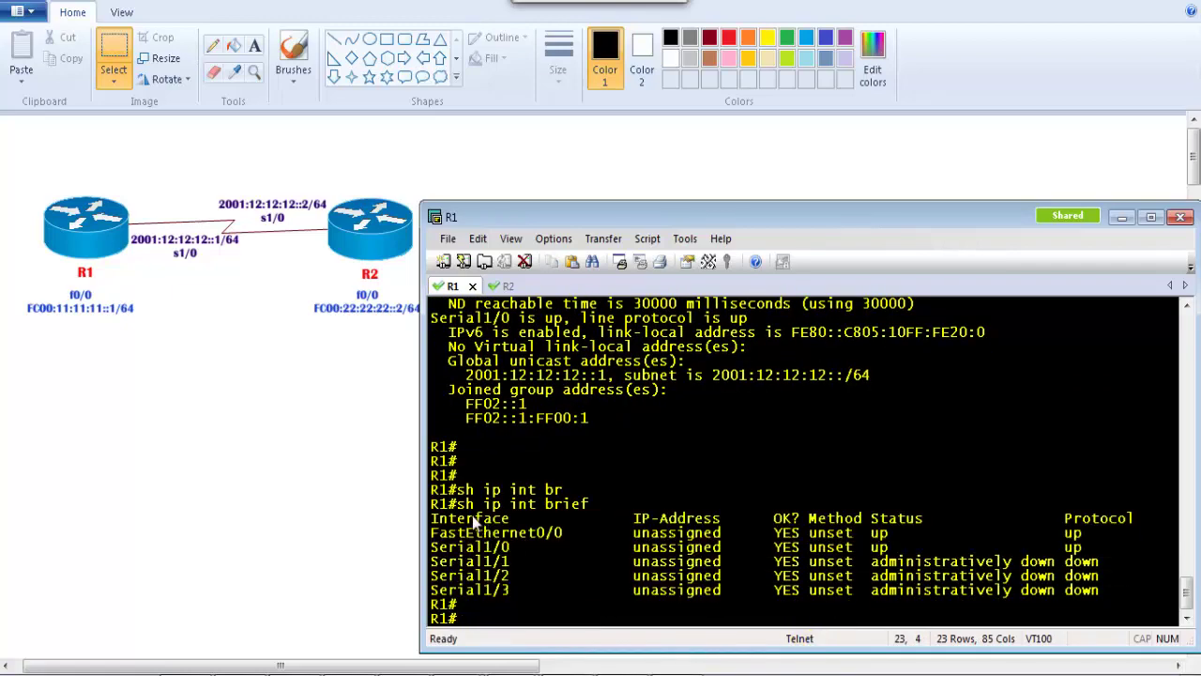
drag(562, 518, 603, 505)
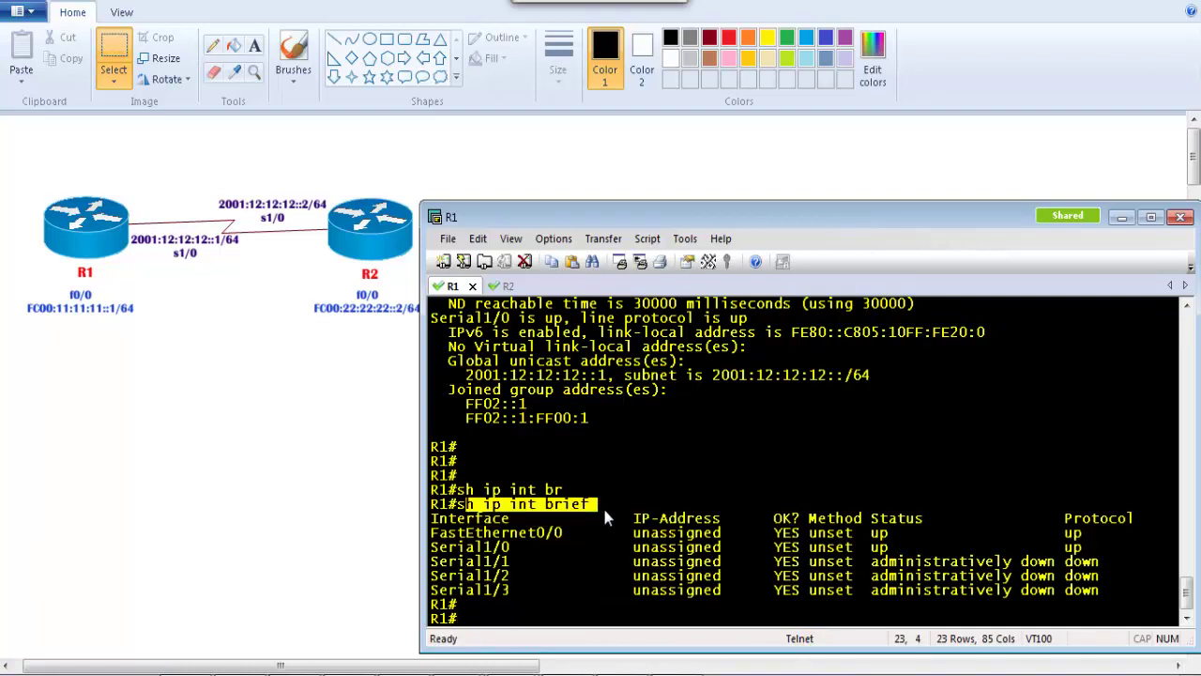
key(Return)
key(Return)
key(Return)
key(Return)
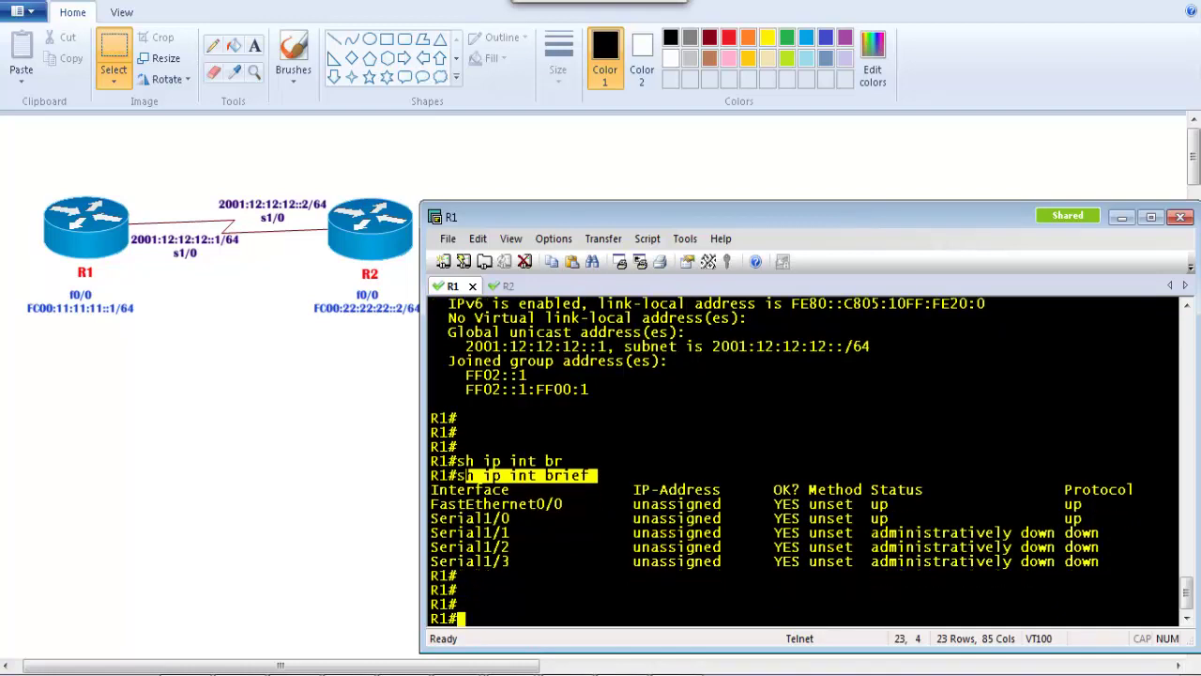
Show R1's IPv6 interface summary with sh ipv6 int brief and highlight FastEthernet0/0 and its two addresses
text(sh ipv)
key(Tab)
text(int br)
key(Tab)
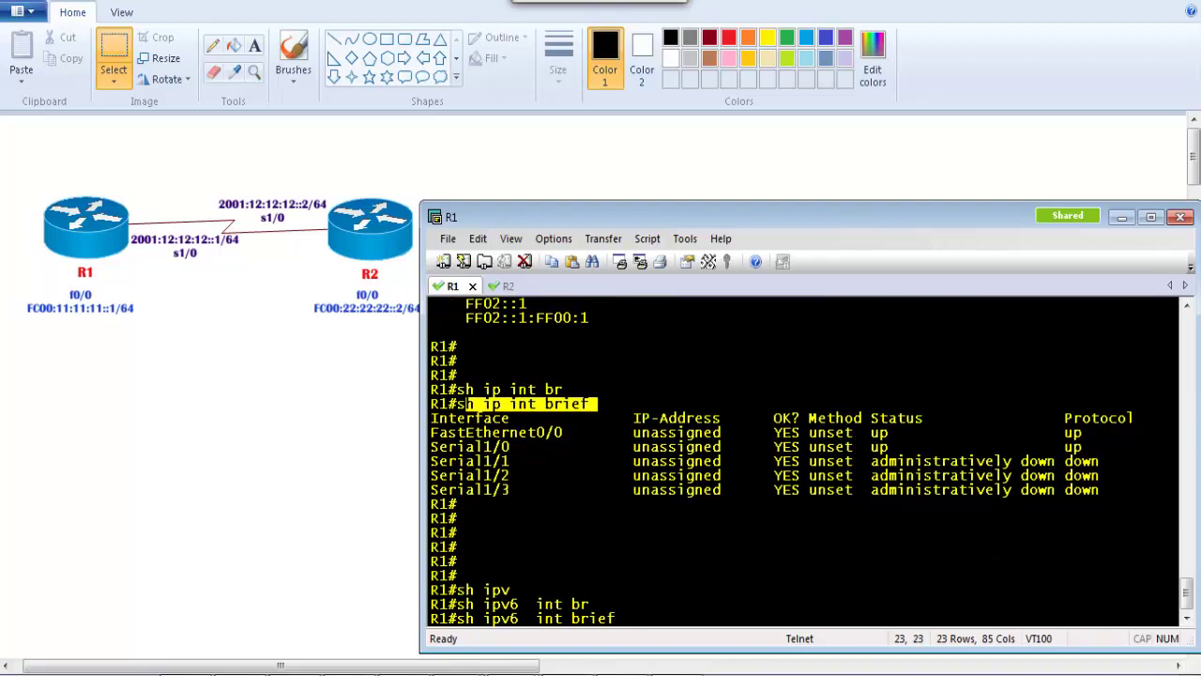
drag(484, 346, 734, 453)
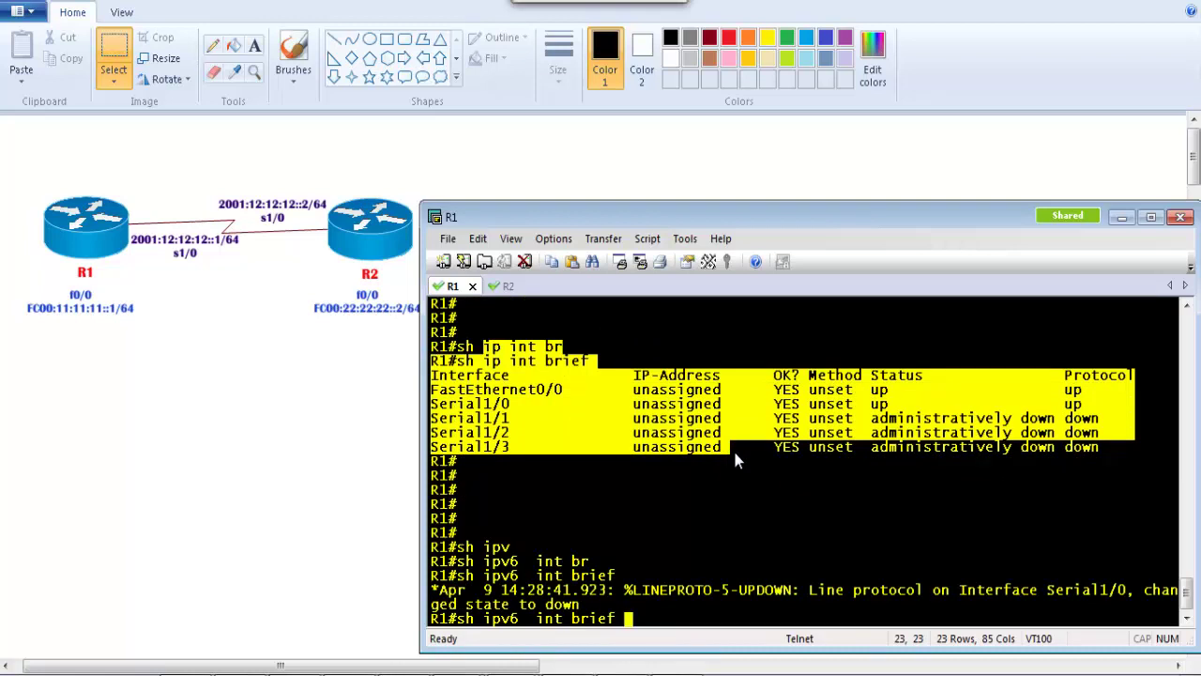
key(Return)
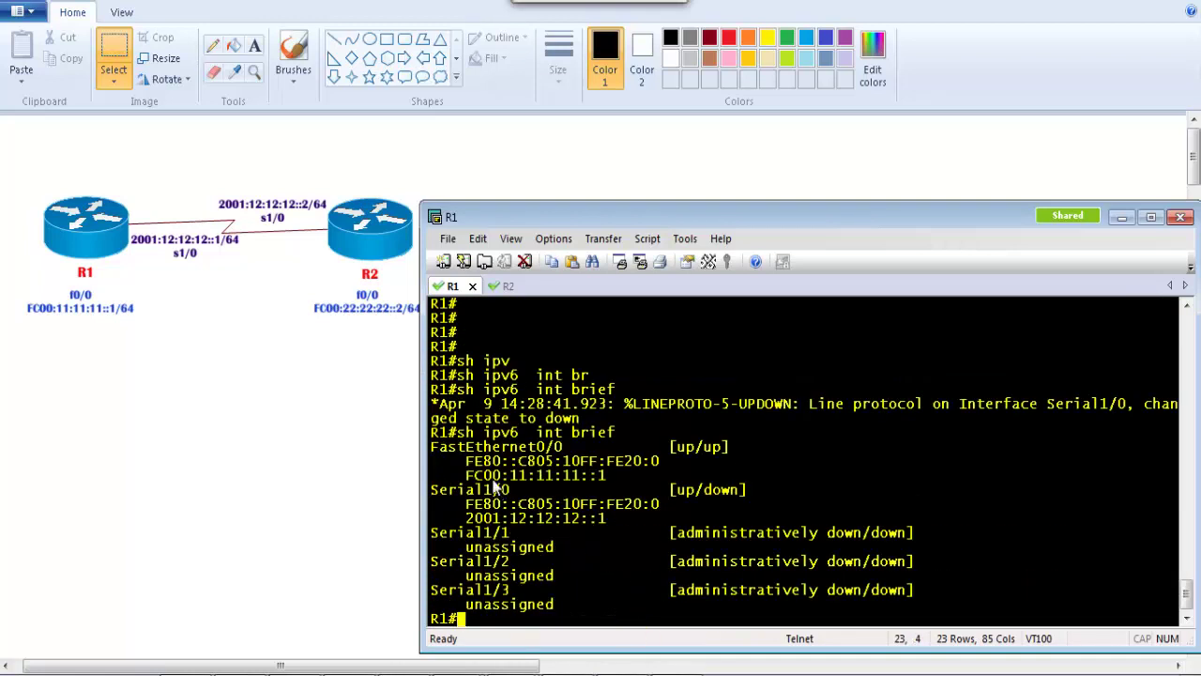
drag(440, 449, 580, 451)
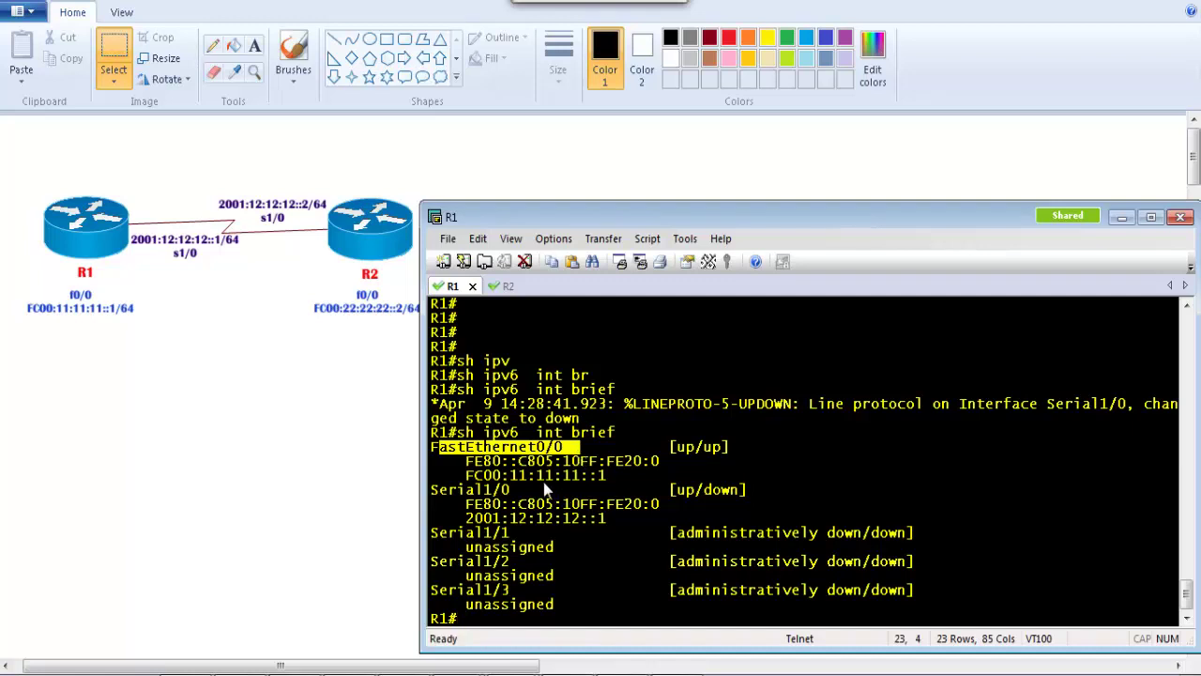
drag(466, 460, 625, 477)
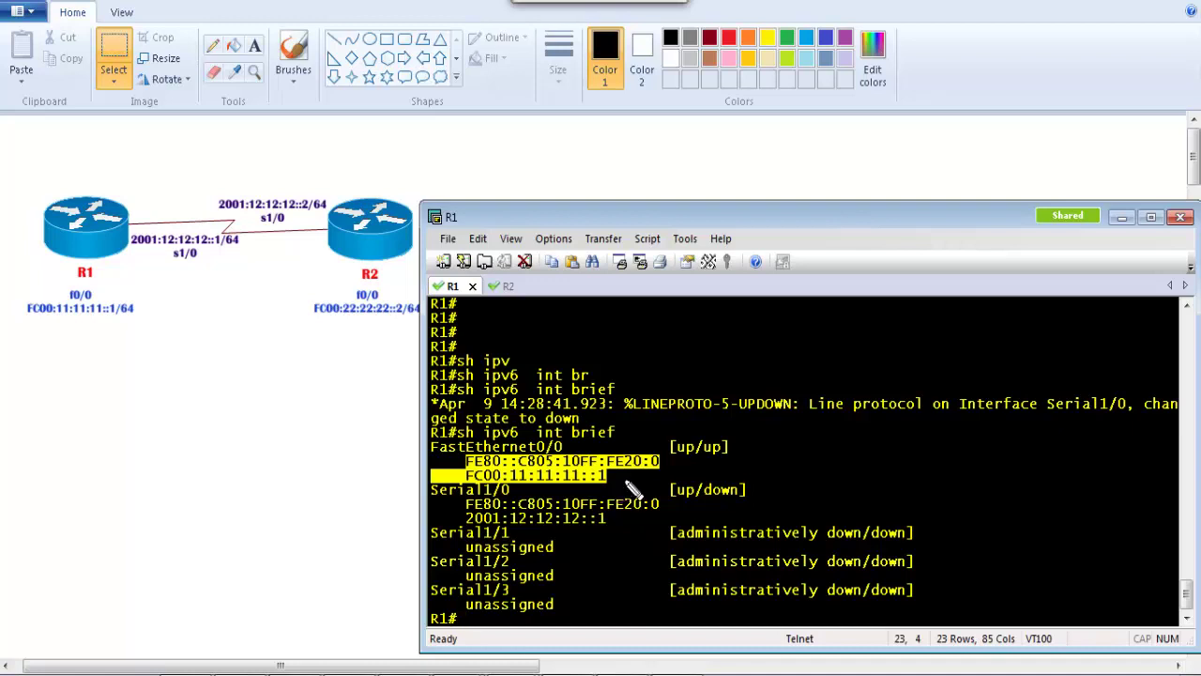
Annotate R1's f0/0 with handwritten link-local notes reading FE80, MAC and FFFE, and clear all the ink
mouse_move(104, 274)
mouse_down()
mouse_move(89, 271)
mouse_move(105, 279)
mouse_up()
drag(81, 319, 79, 364)
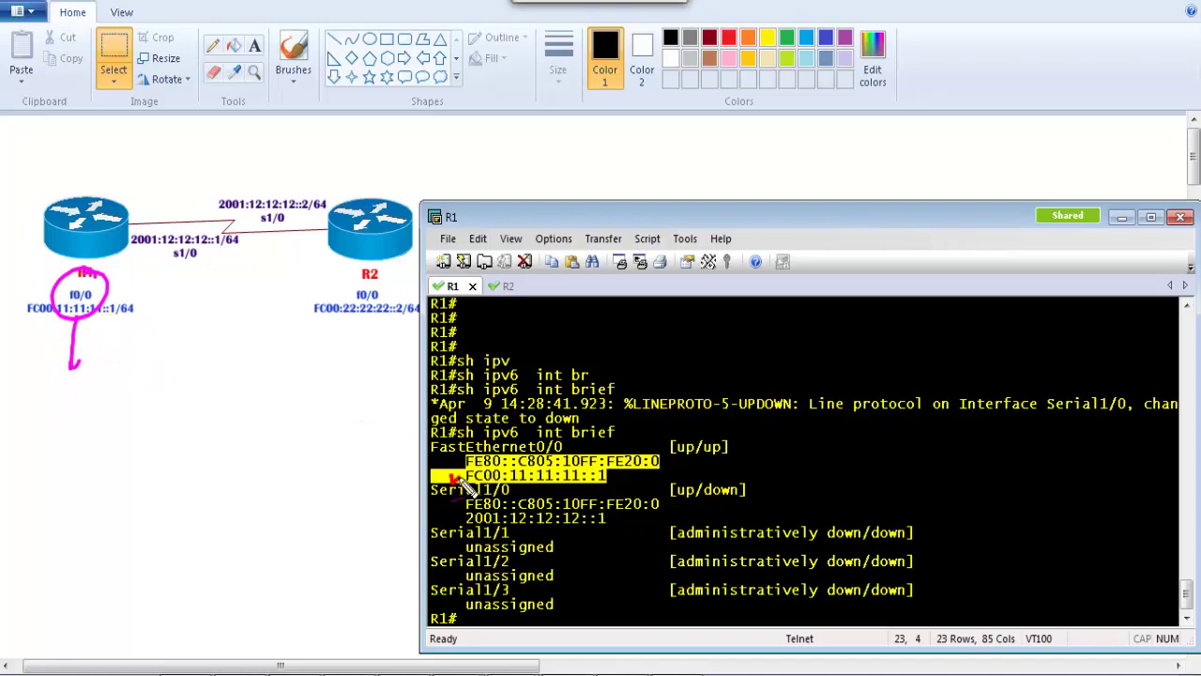
drag(451, 494, 477, 475)
mouse_move(91, 321)
mouse_down()
mouse_move(93, 361)
mouse_move(52, 387)
mouse_move(162, 394)
mouse_up()
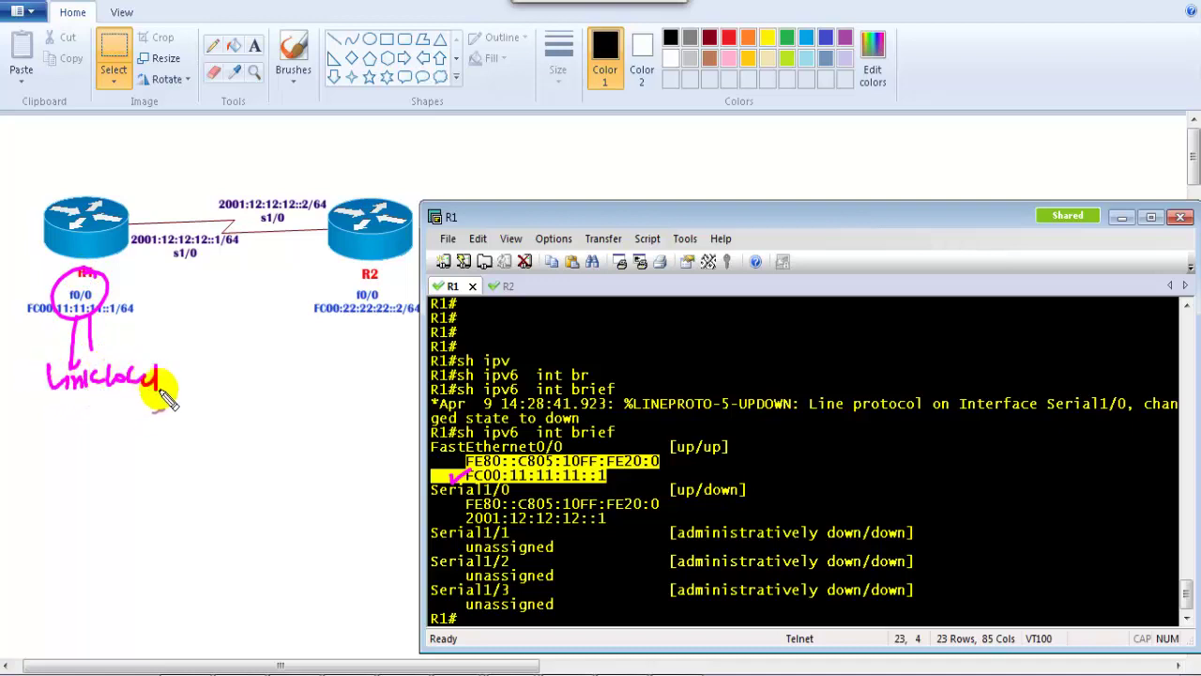
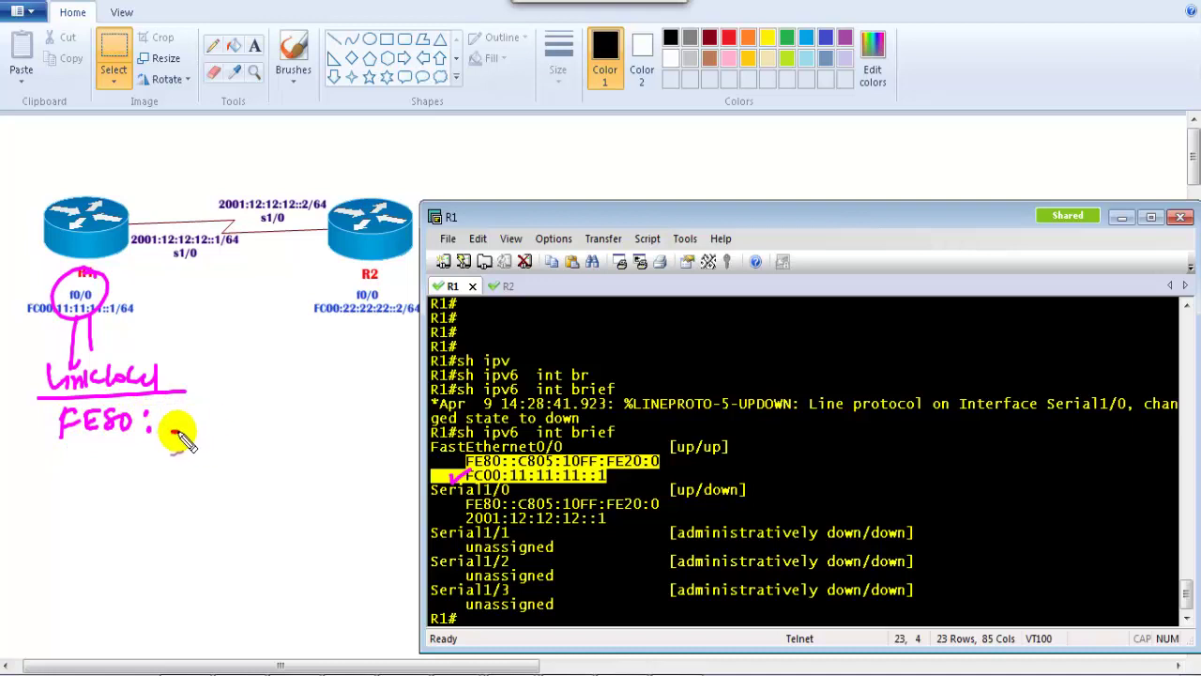
mouse_move(172, 432)
mouse_down()
mouse_move(256, 428)
mouse_move(186, 414)
mouse_move(223, 421)
mouse_up()
mouse_move(236, 406)
mouse_down()
mouse_move(234, 424)
mouse_move(193, 407)
mouse_move(196, 442)
mouse_move(254, 407)
mouse_move(271, 423)
mouse_move(279, 411)
mouse_move(357, 397)
mouse_up()
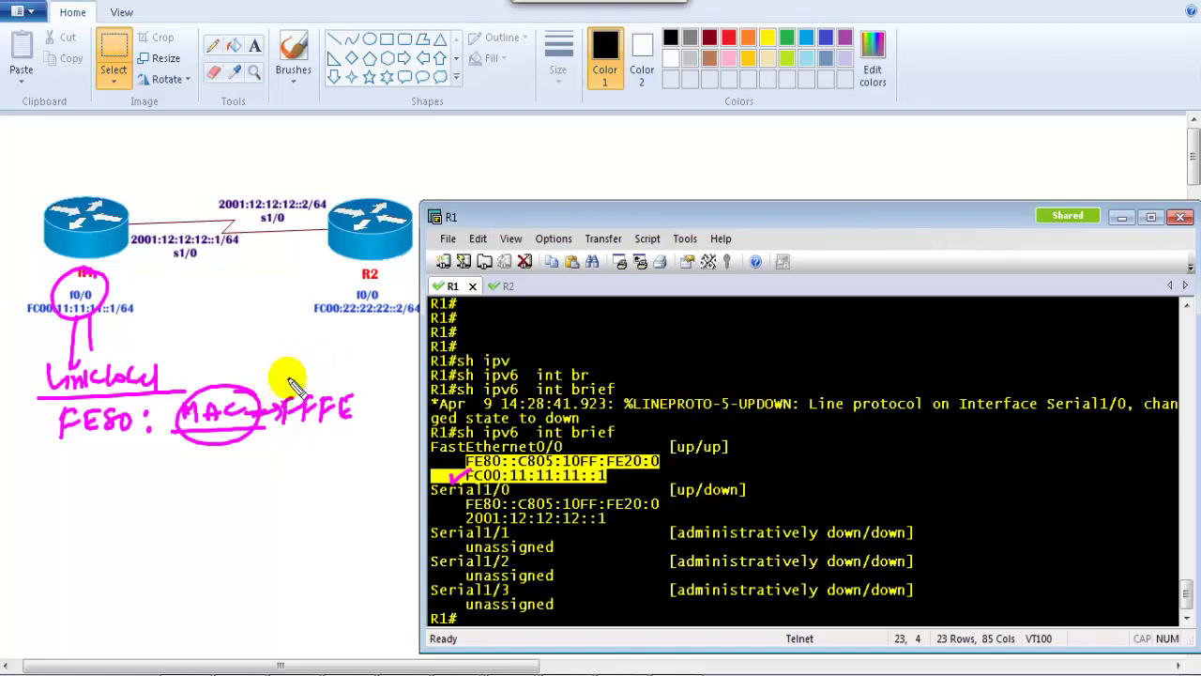
drag(58, 452, 246, 449)
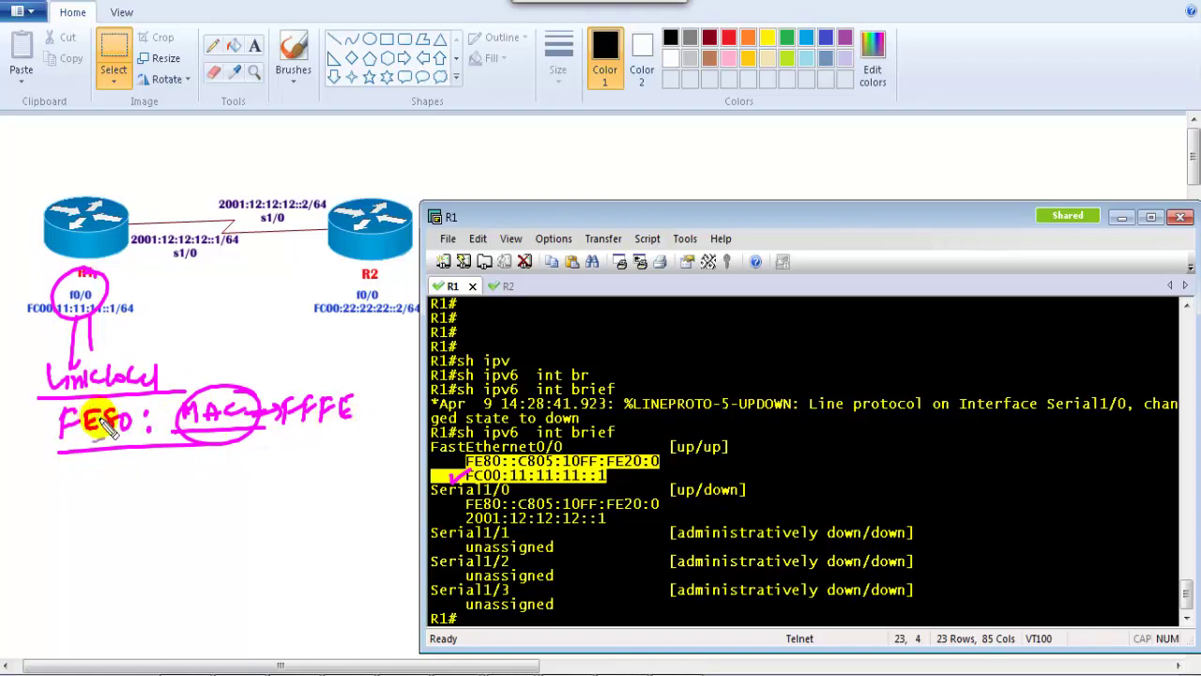
mouse_move(94, 450)
mouse_down()
mouse_move(143, 413)
mouse_move(65, 449)
mouse_move(204, 464)
mouse_move(242, 450)
mouse_move(234, 475)
mouse_move(260, 453)
mouse_up()
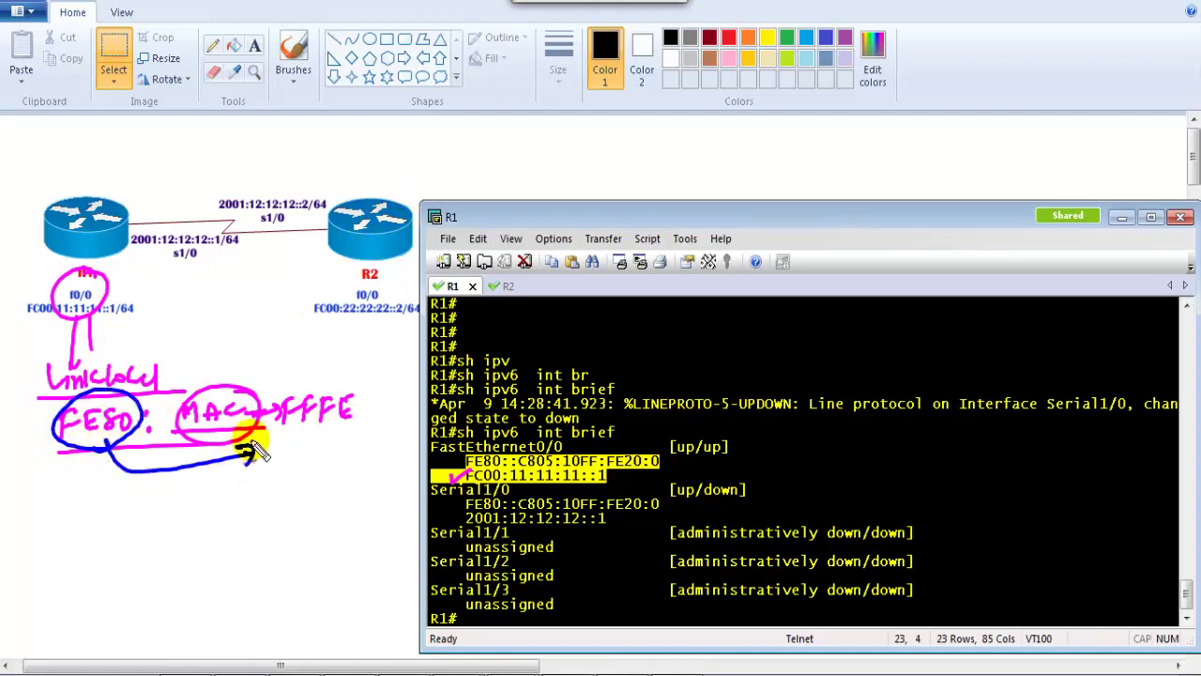
key(ctrl+z)
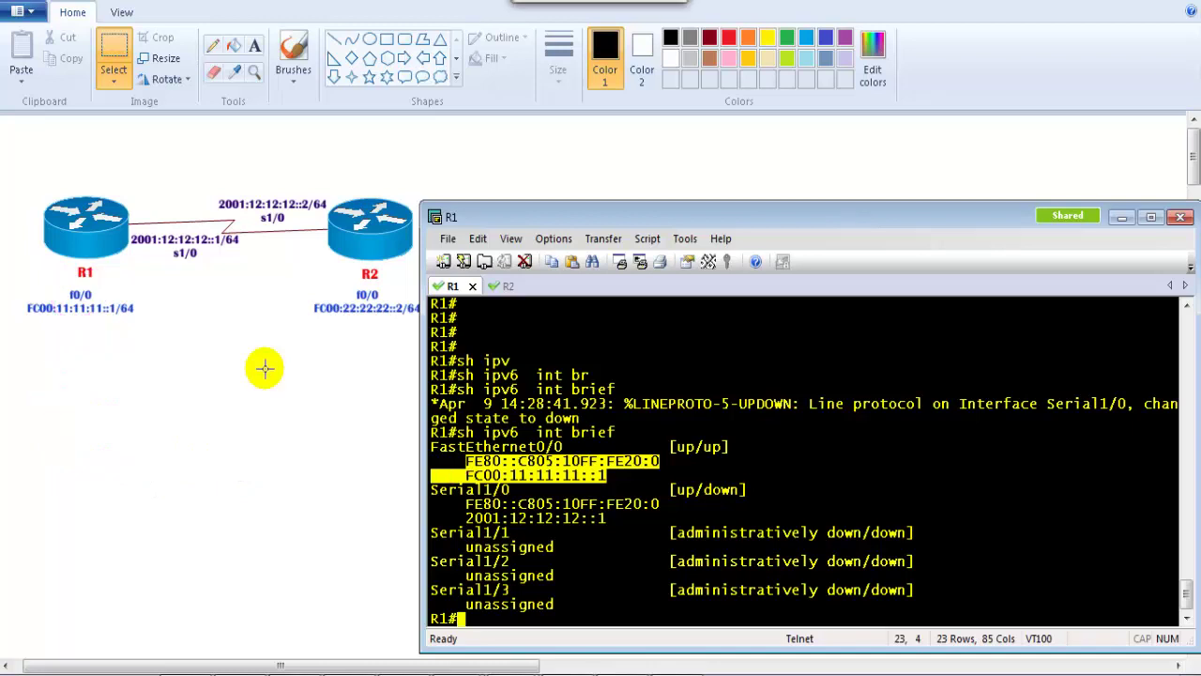
Return to R1's console and try to filter the f0/0 details with sh int f0/0 | mac
click(580, 476)
key(Return)
key(Return)
key(Return)
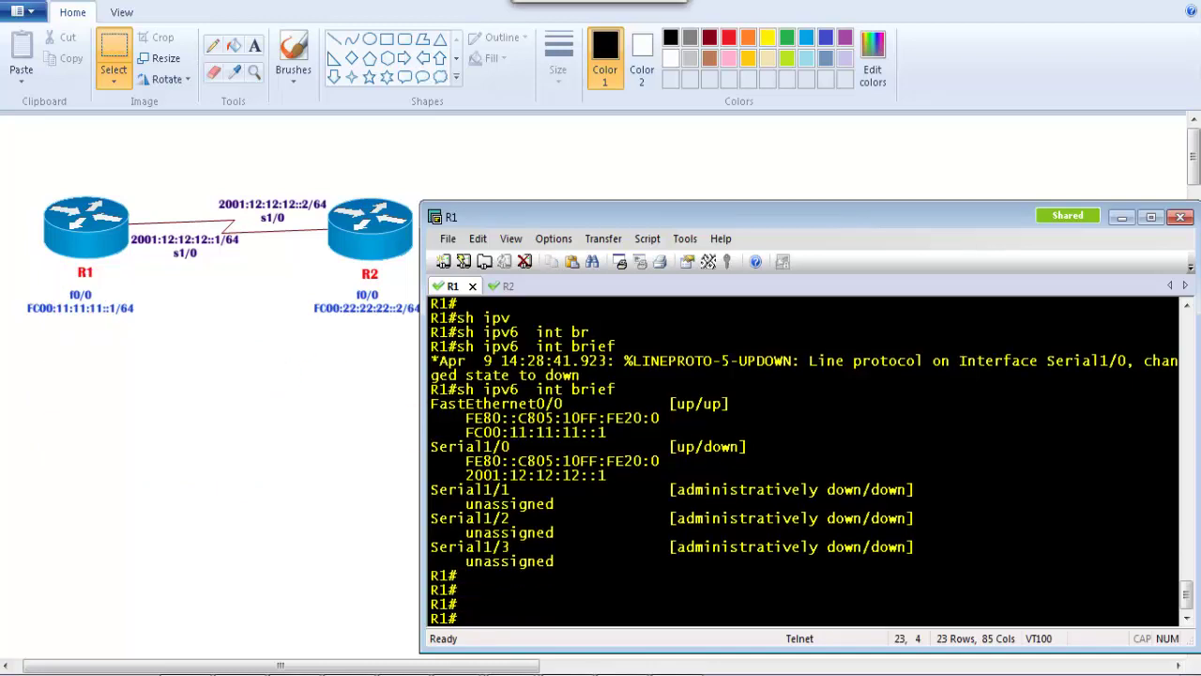
text(sh int f0/0 | mac)
key(Return)
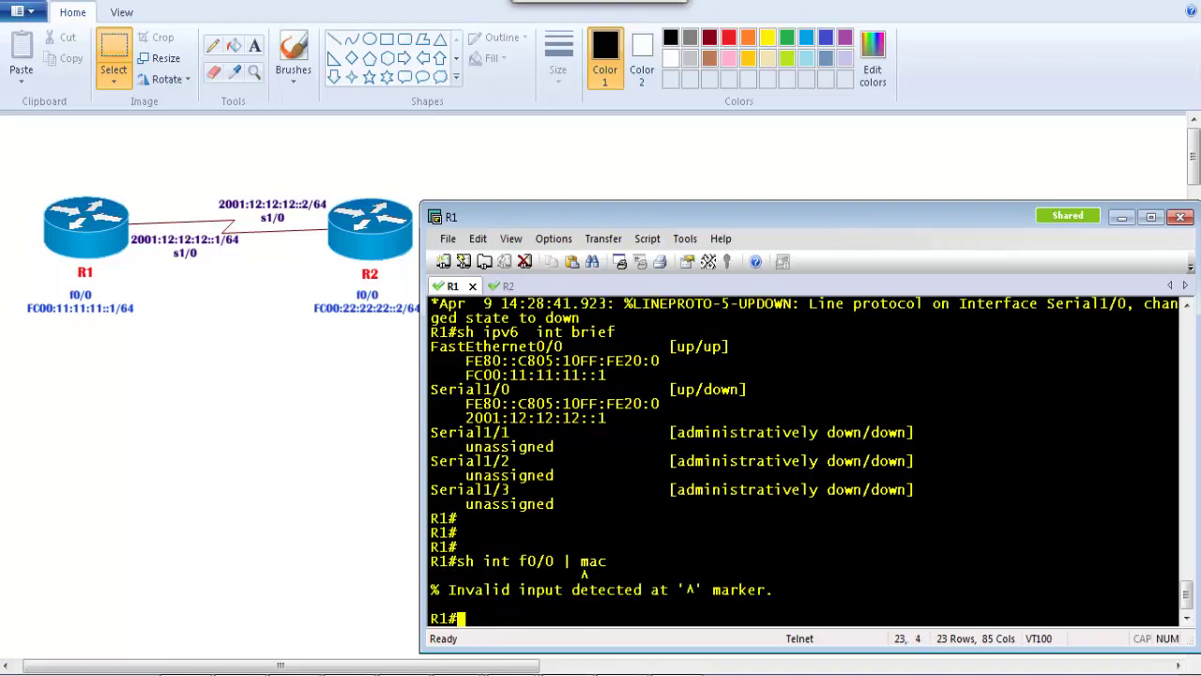
Recall the filter command and try it as sh int f0/0 |in mac
key(Return)
key(Return)
key(Up)
key(Left)
key(Left)
key(Left)
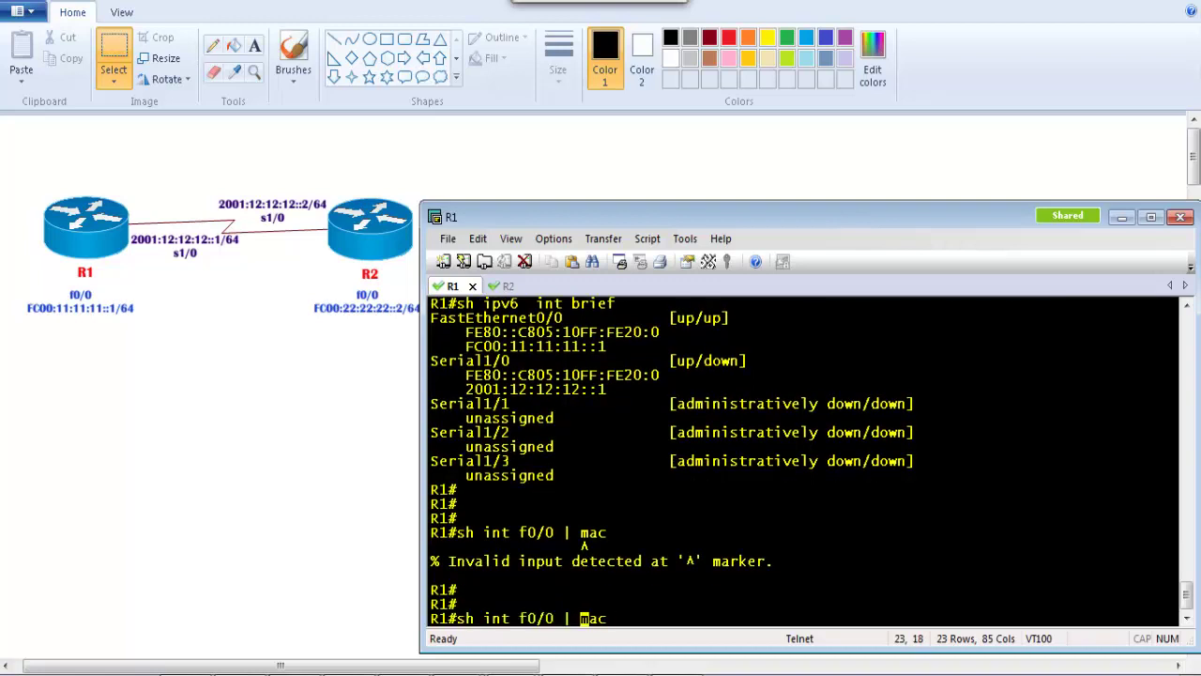
key(BackSpace)
text(in)
key(Return)
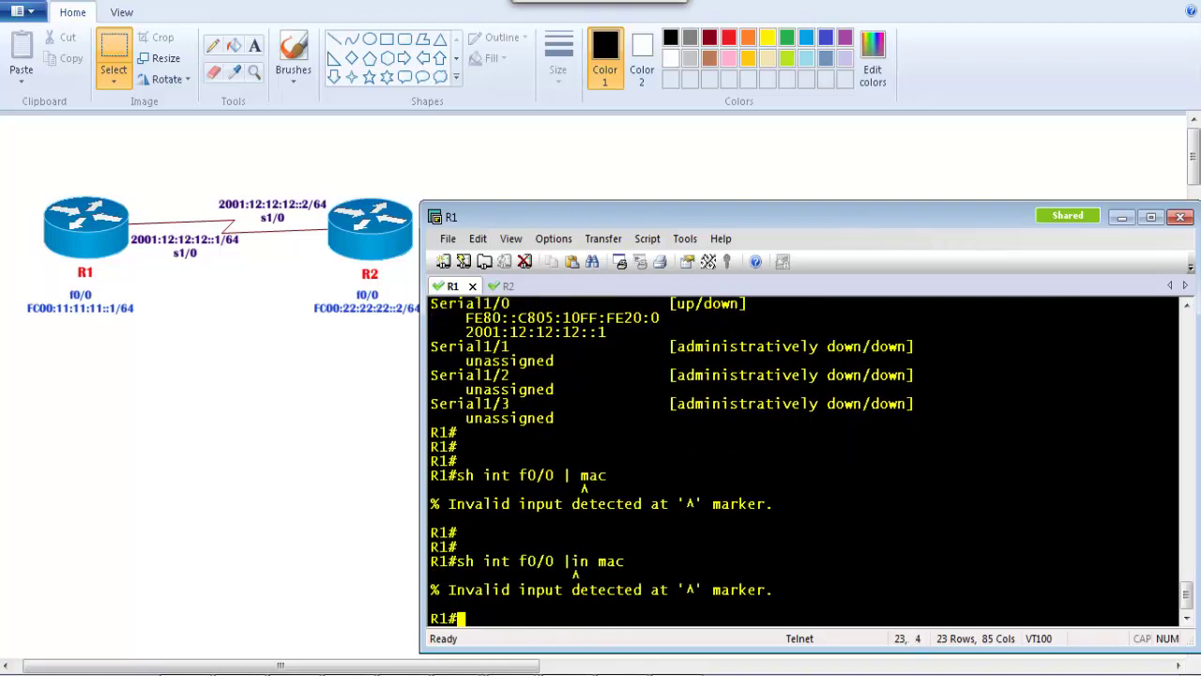
Show the full f0/0 interface details with sh int f0/0 and highlight its hardware MAC address
key(Return)
text(sh )
text(in)
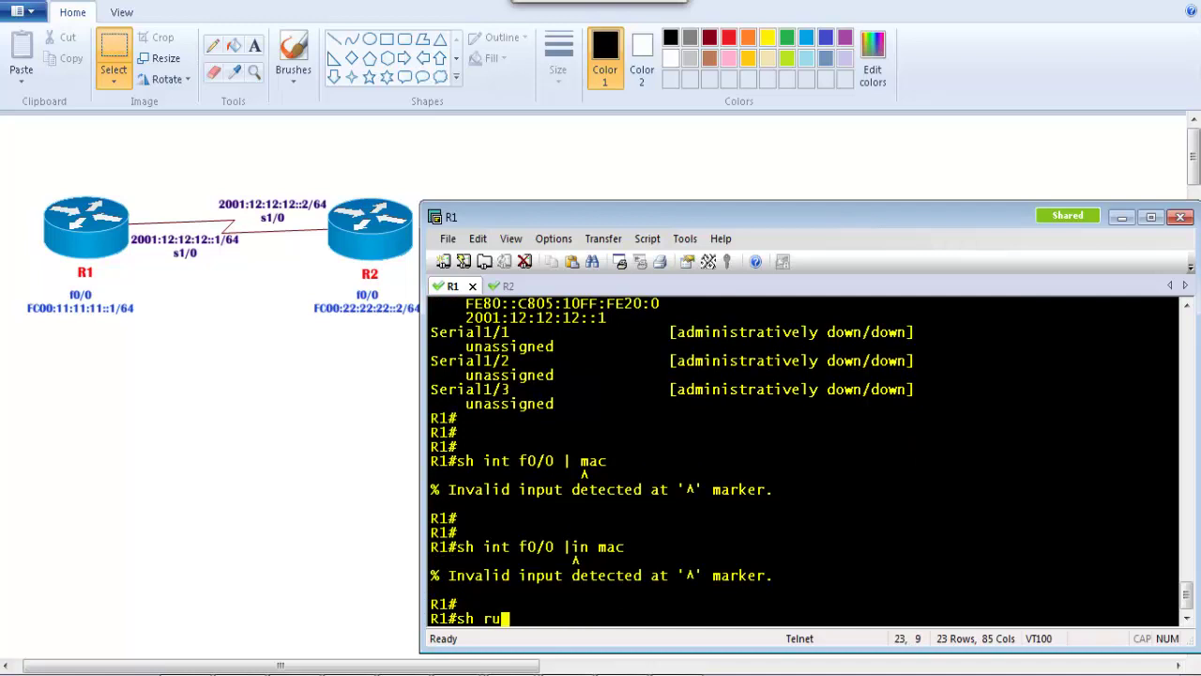
key(BackSpace)
key(BackSpace)
text(int f0/0)
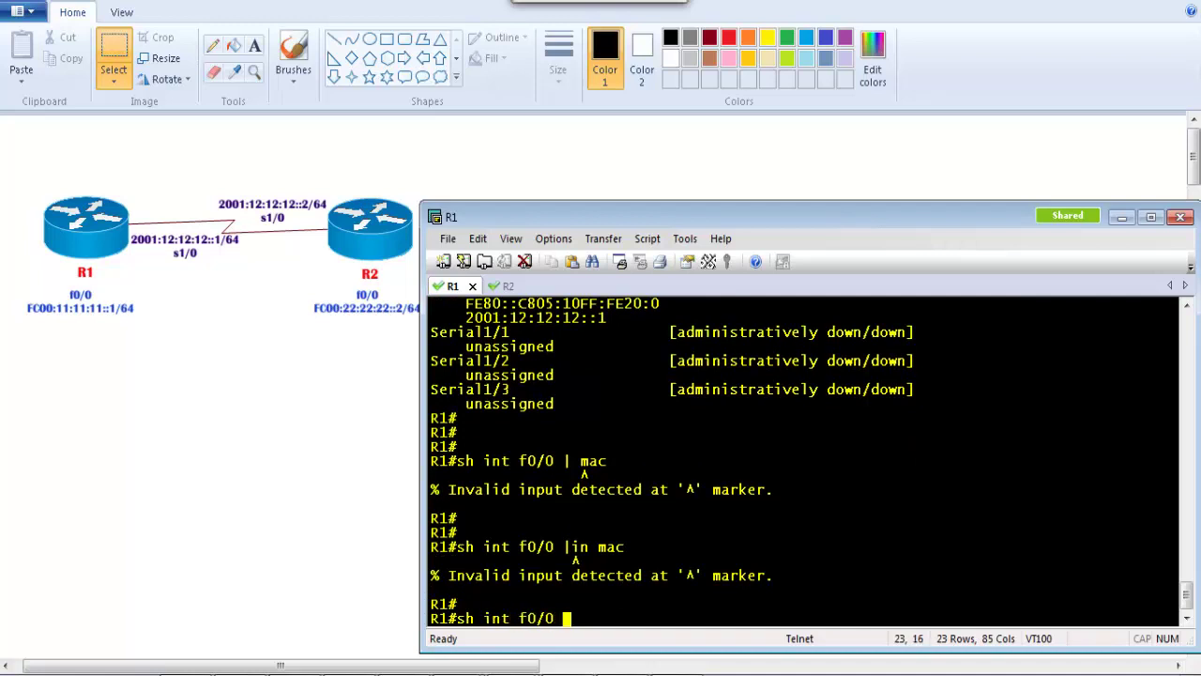
key(Return)
scroll(682, 489, up, 1)
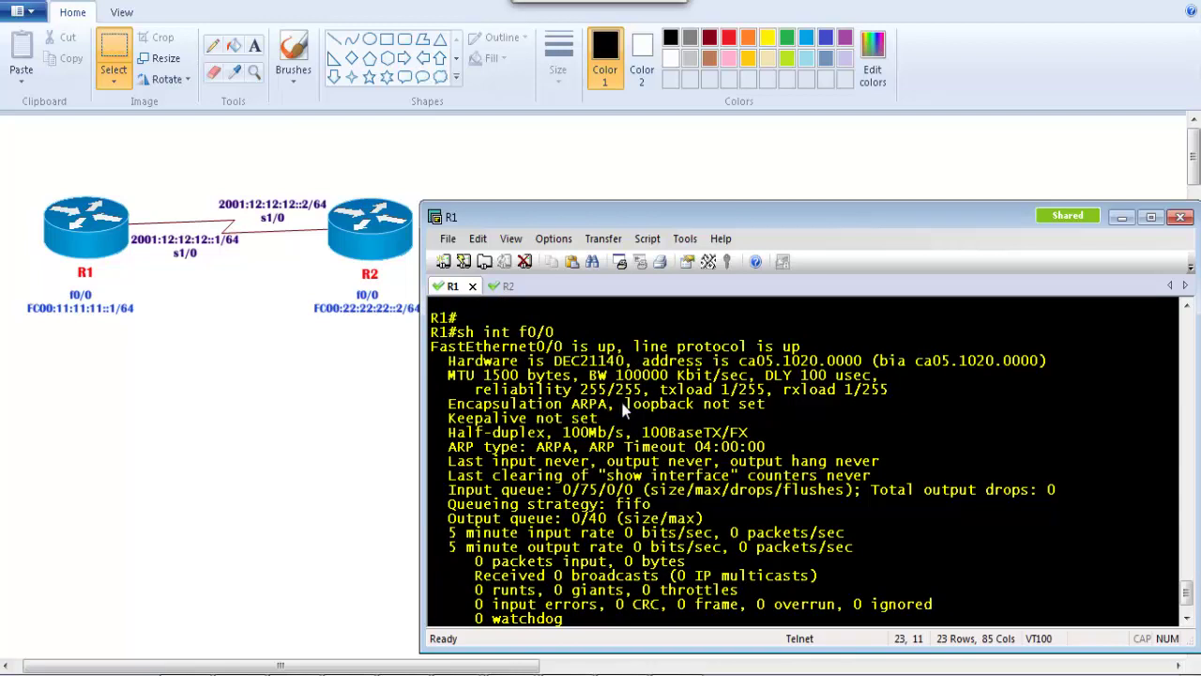
drag(643, 363, 865, 366)
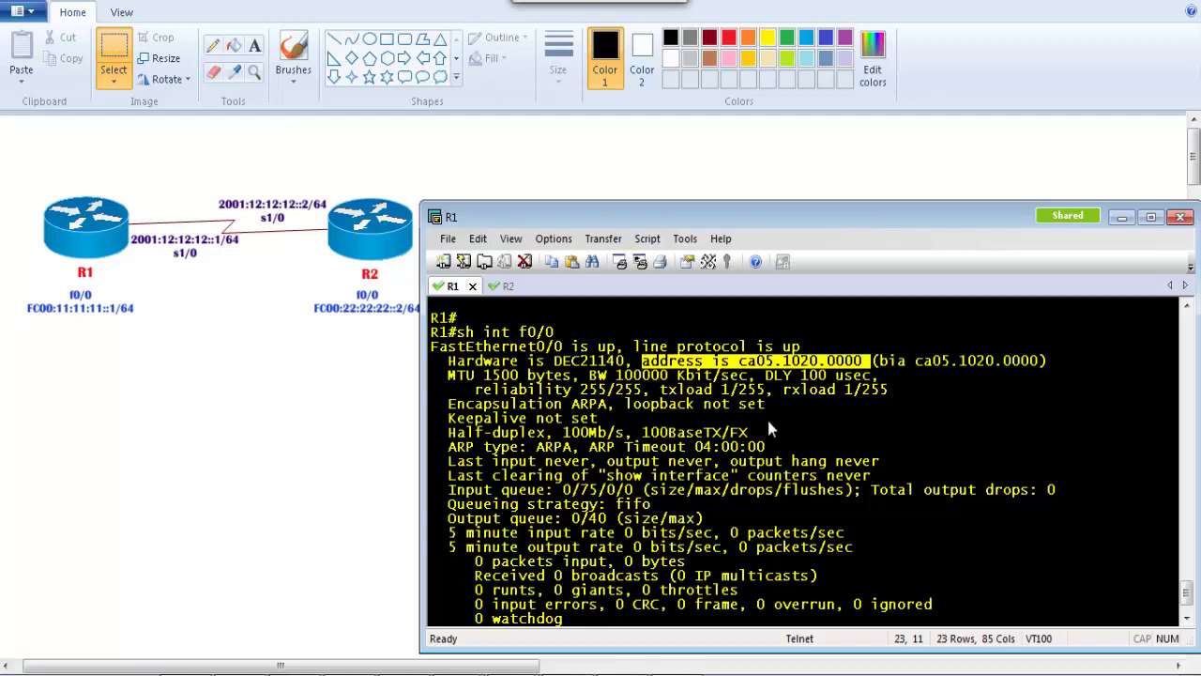
Highlight the C805:10FF part of f0/0's link-local address in the earlier IPv6 summary for comparison with the MAC address
scroll(767, 416, up, 7)
scroll(617, 427, up, 1)
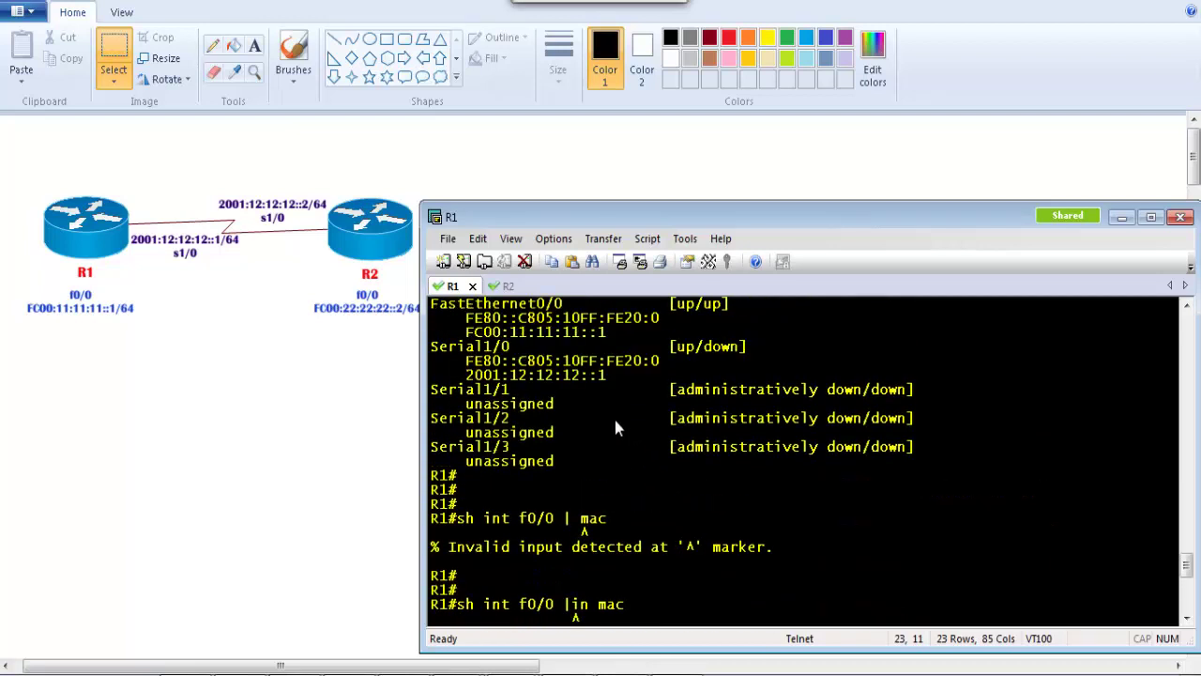
scroll(525, 364, up, 1)
drag(519, 362, 606, 369)
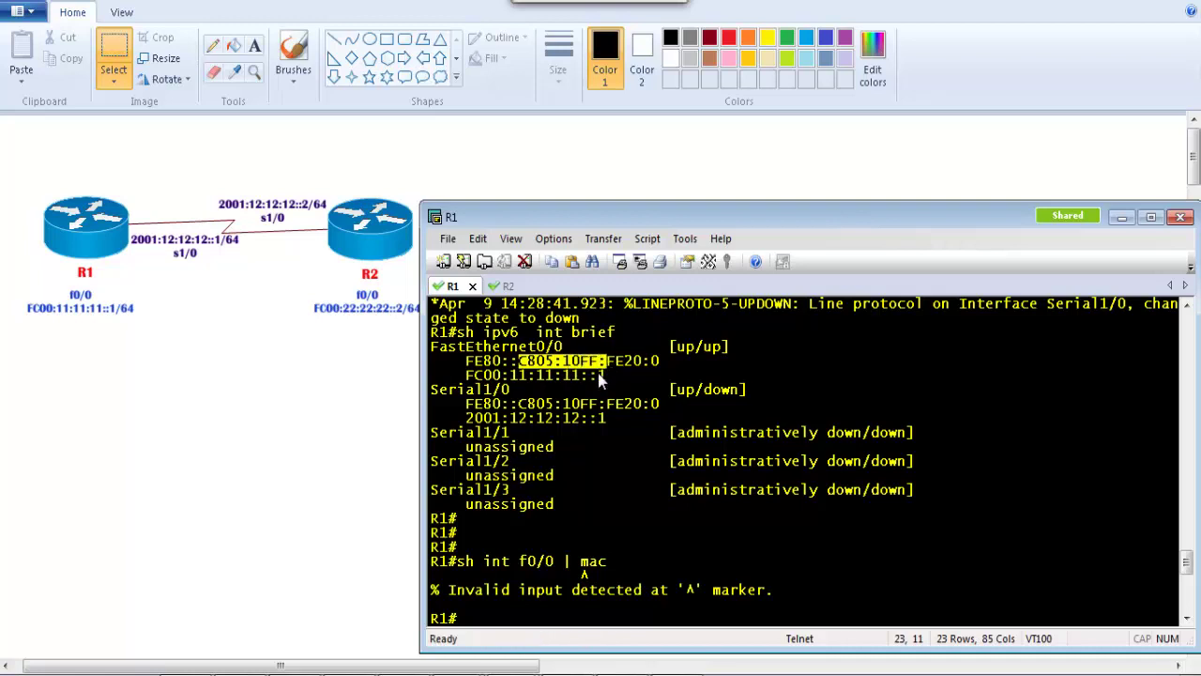
Return to the sh int f0/0 listing, quit its paged output, and look back over the interface details
click(586, 419)
text(sh int f0/0)
key(Return)
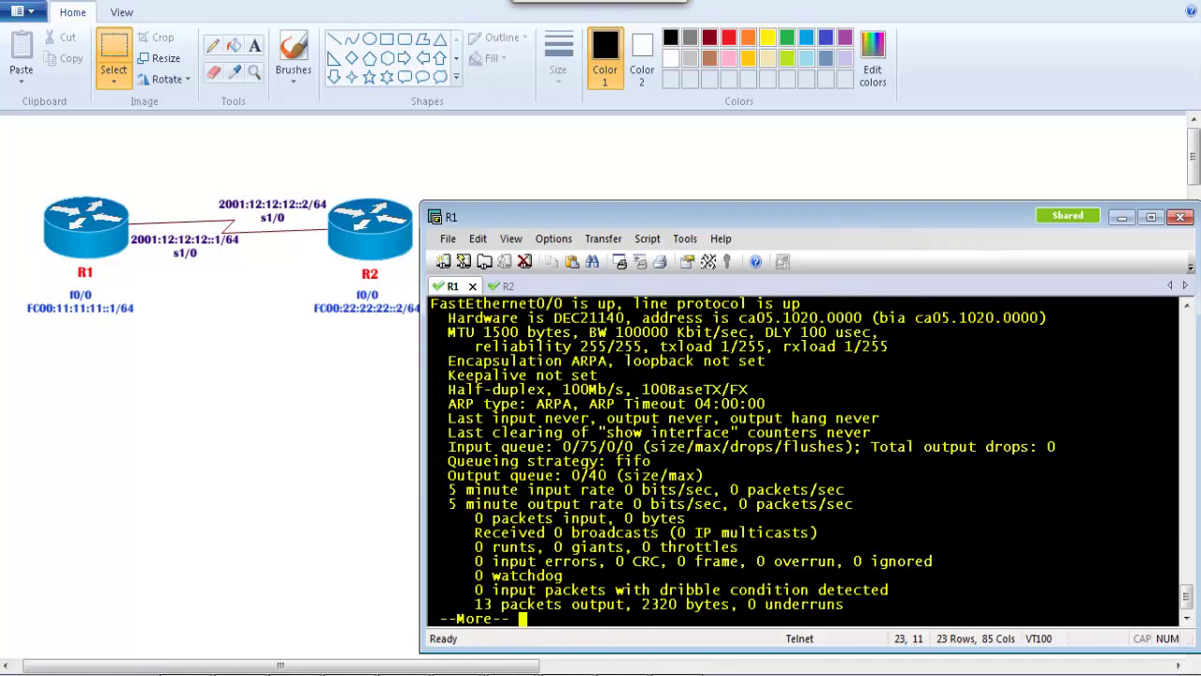
key(q)
key(Return)
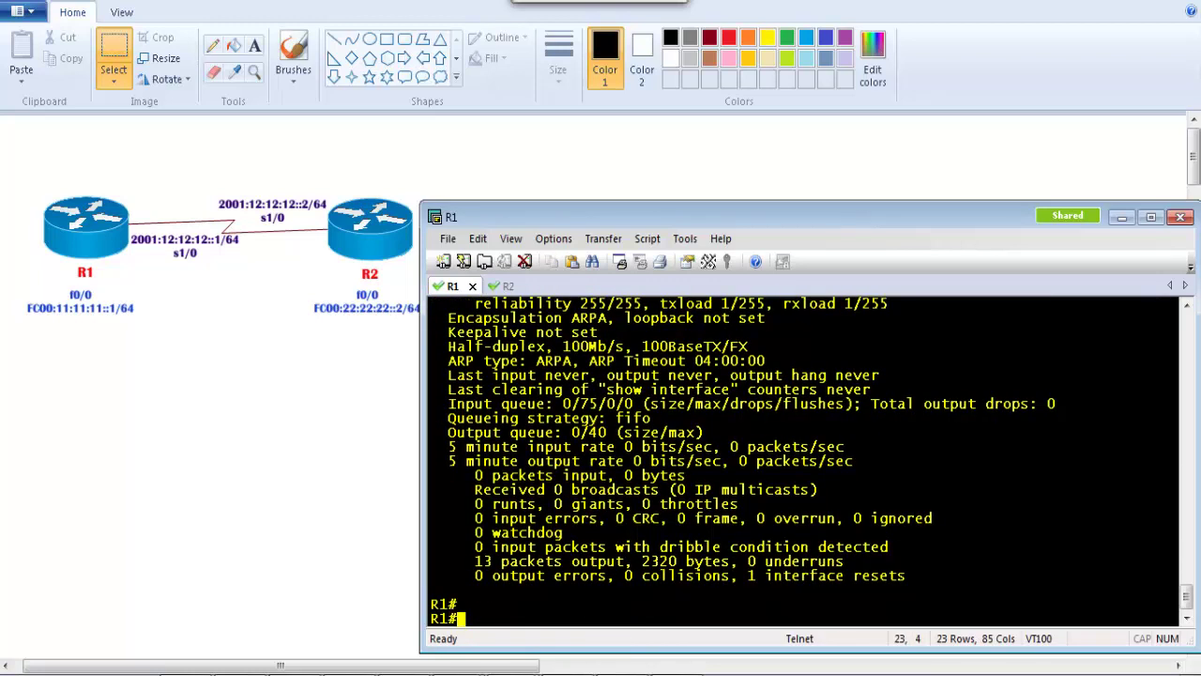
key(Return)
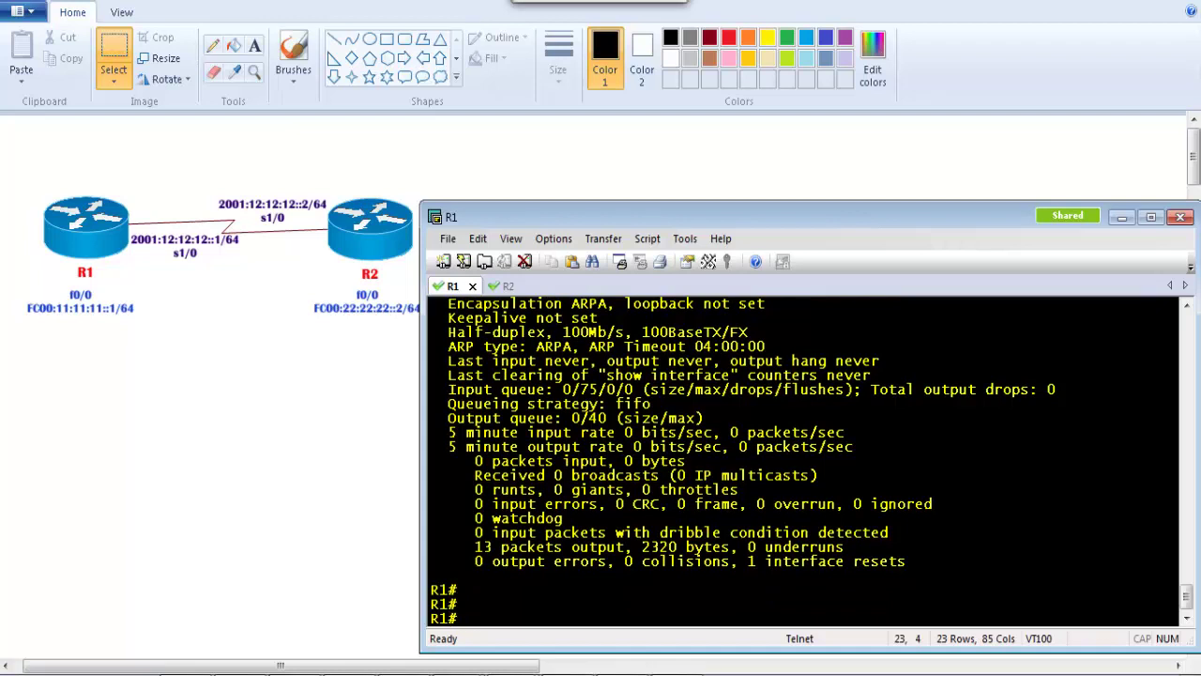
scroll(592, 411, up, 1)
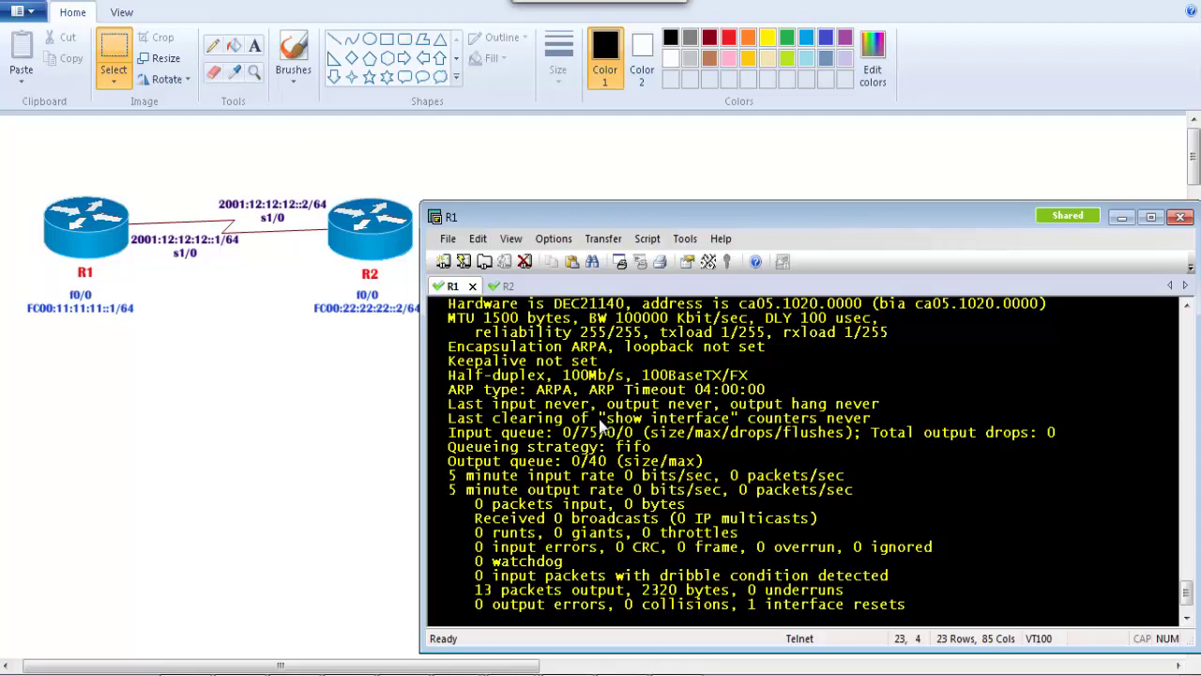
Add blank prompt lines on R1 and show the IPv6 interface summary again with sh ipv int brief
key(Return)
key(Return)
key(Return)
key(Return)
key(Return)
key(Return)
key(Return)
key(Return)
key(Return)
key(Return)
key(Return)
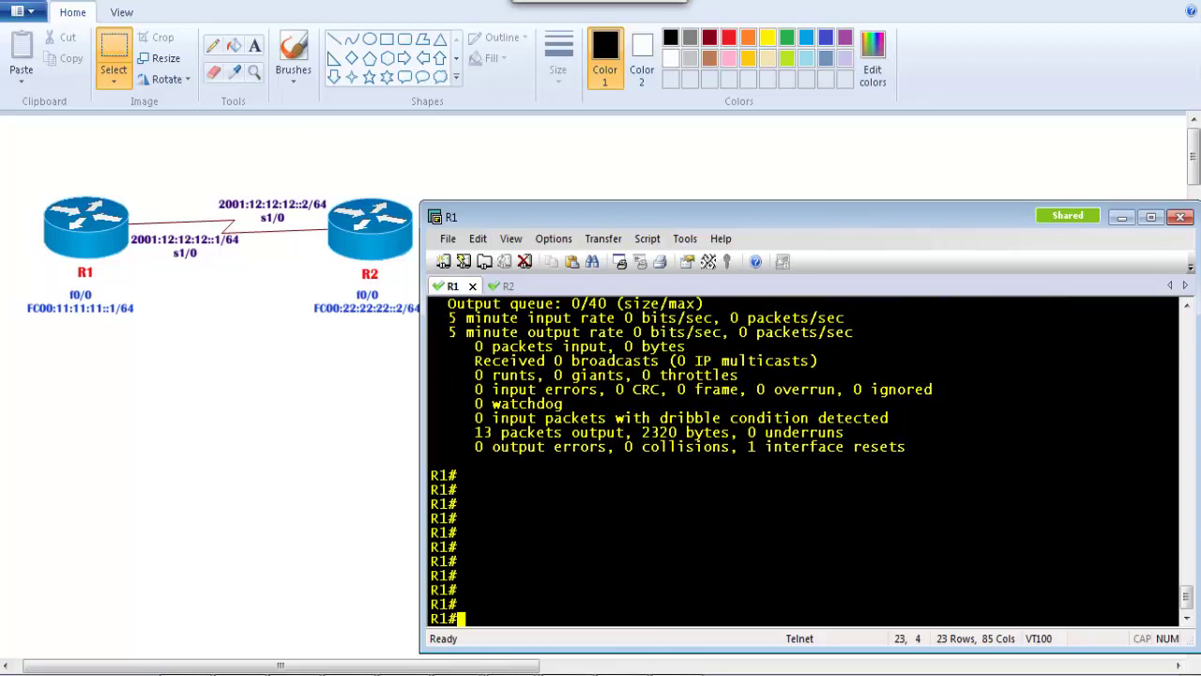
text(sh ipv int br)
key(Tab)
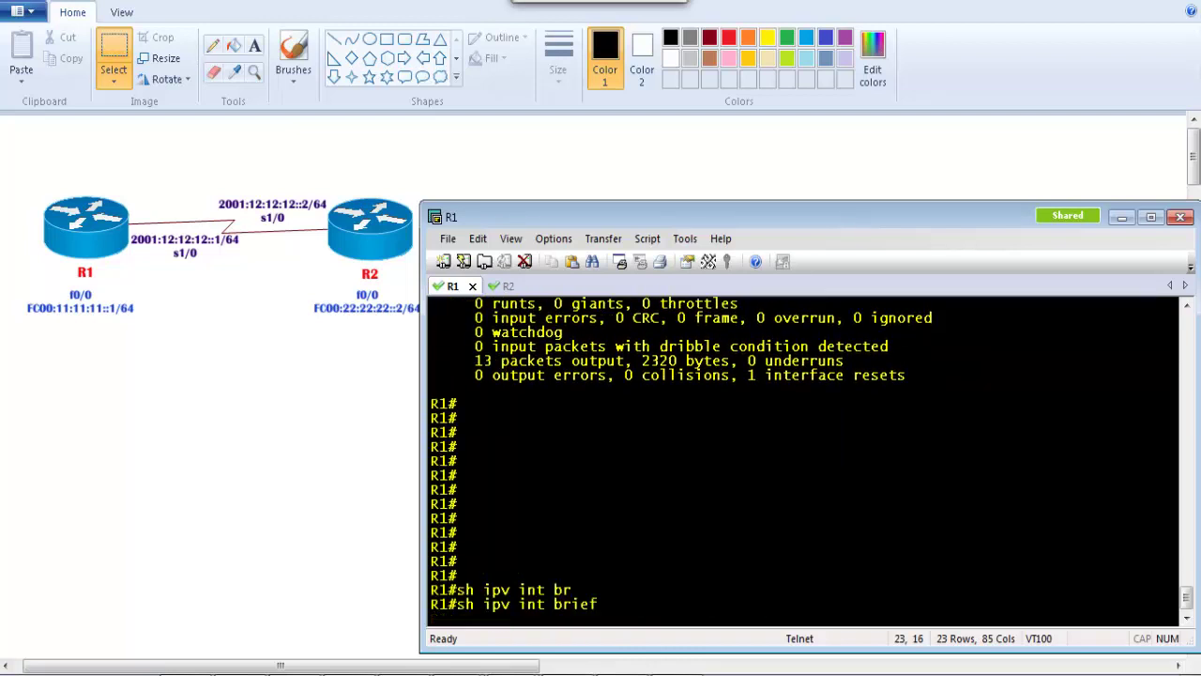
key(Return)
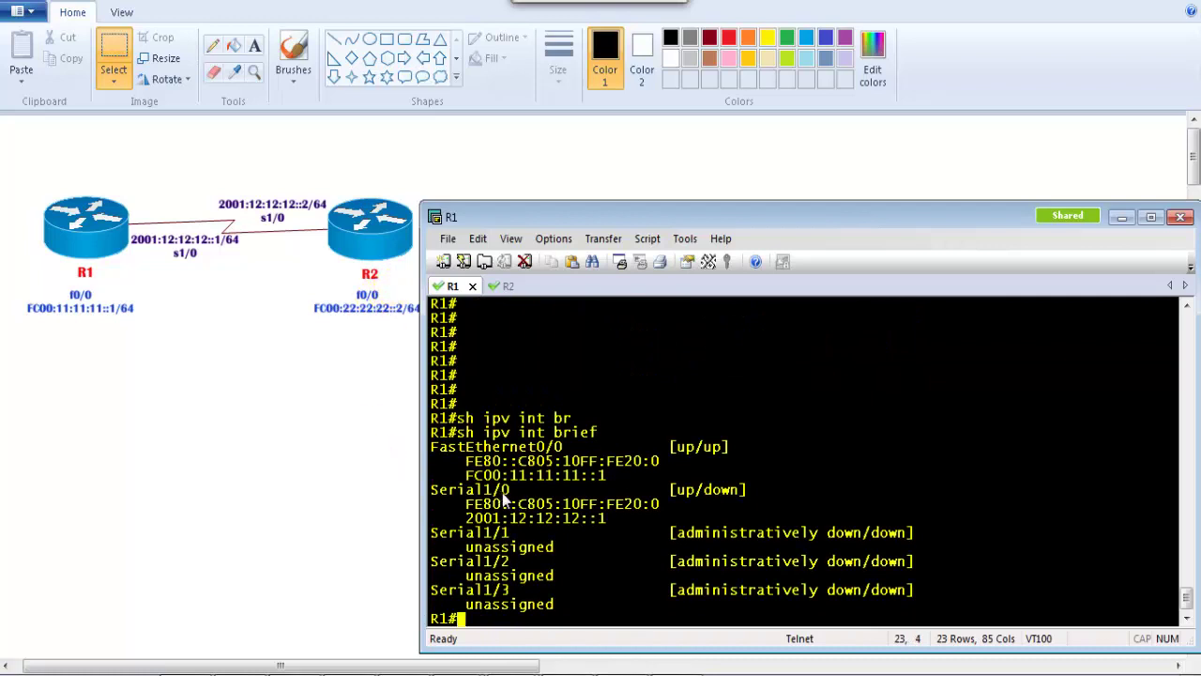
Highlight the global and link-local addresses of R1's f0/0 and s1/0 and the s1/0 status in the IPv6 summary
drag(468, 475, 600, 474)
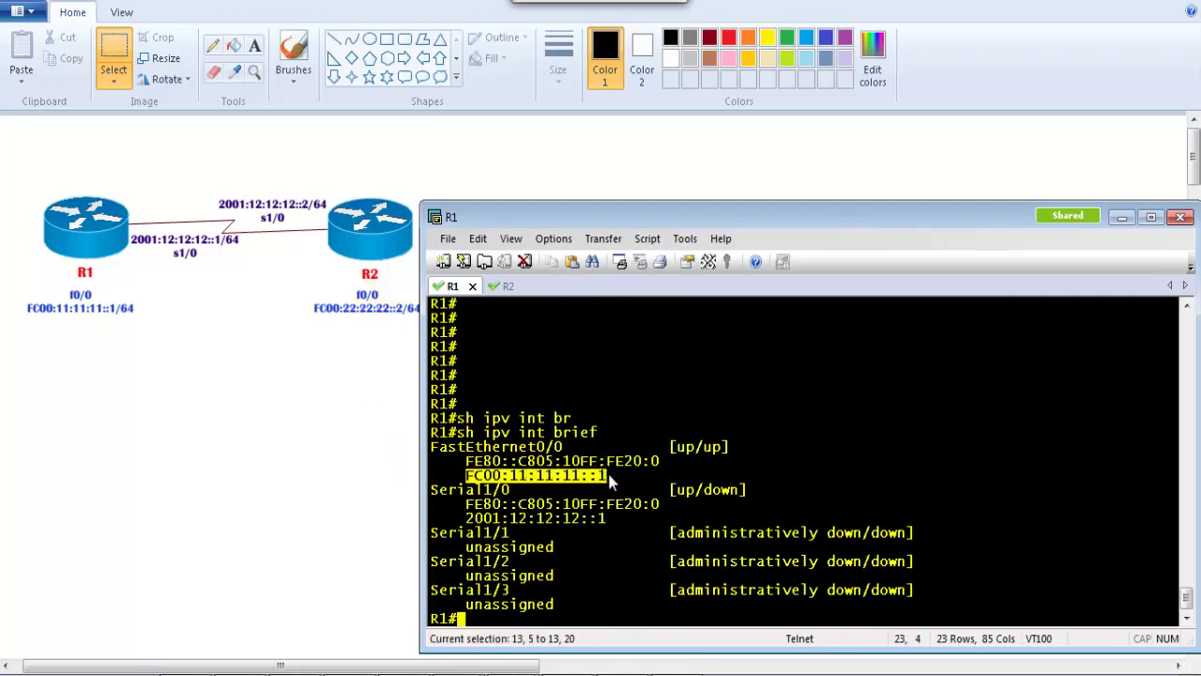
drag(467, 461, 658, 461)
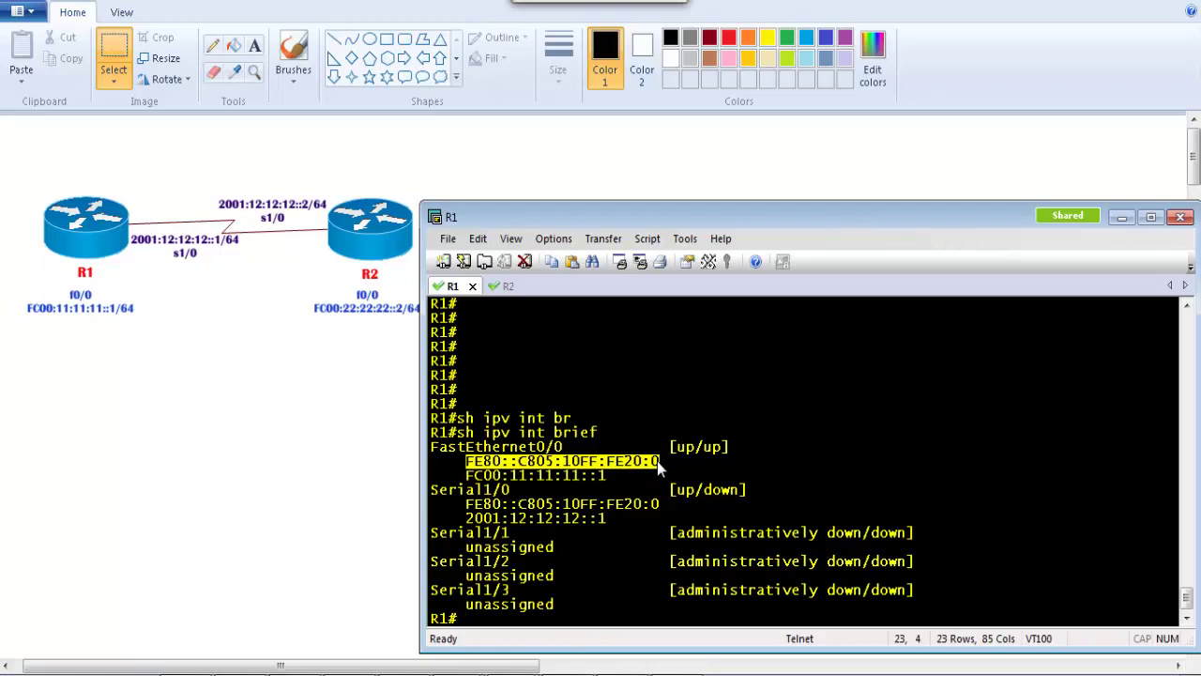
drag(469, 505, 622, 513)
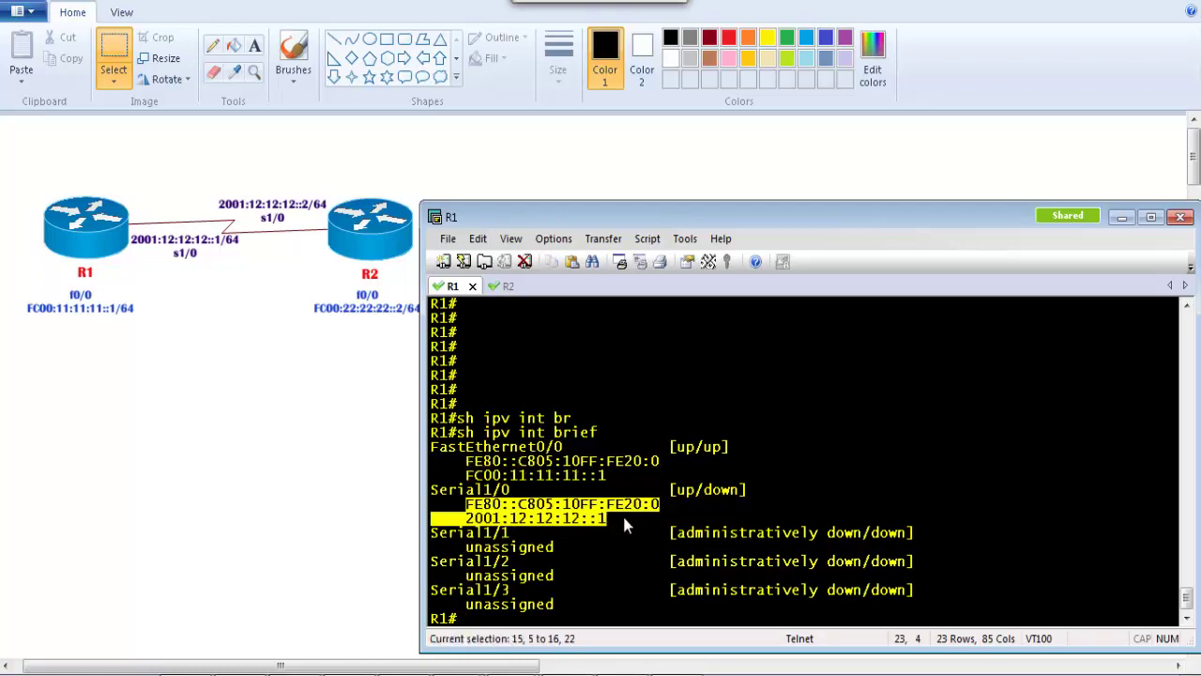
click(625, 522)
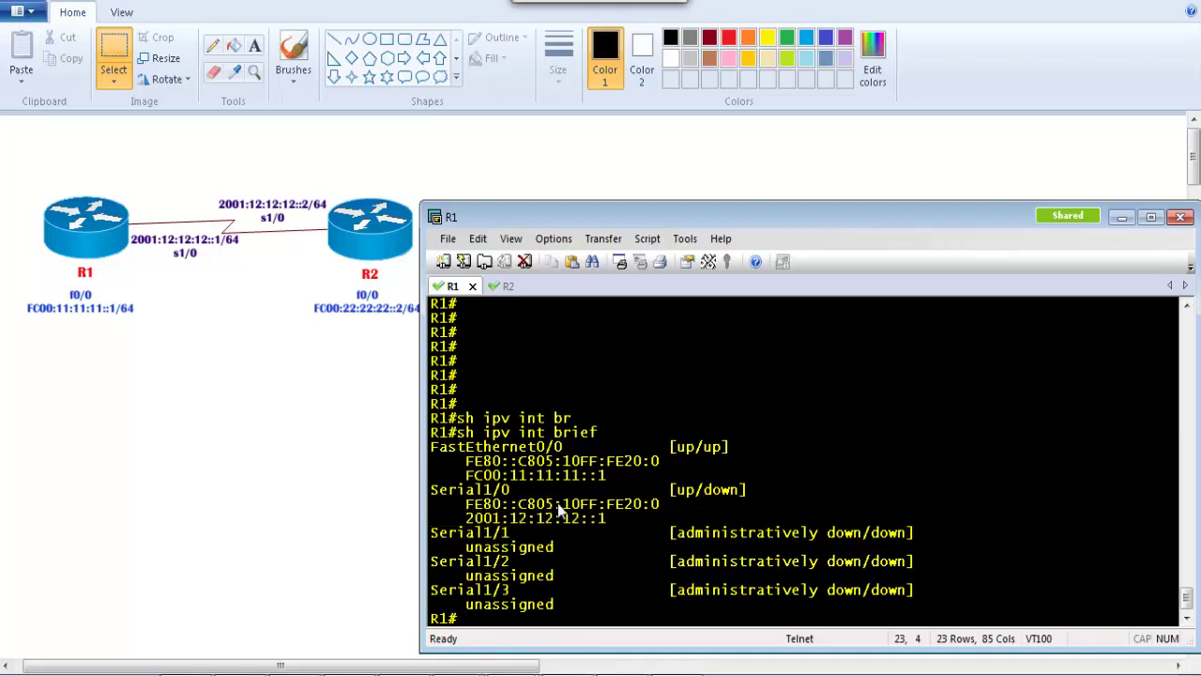
drag(482, 489, 748, 489)
Switch to the R2 console, enter privileged mode with enable, and open global configuration with conf t
click(506, 289)
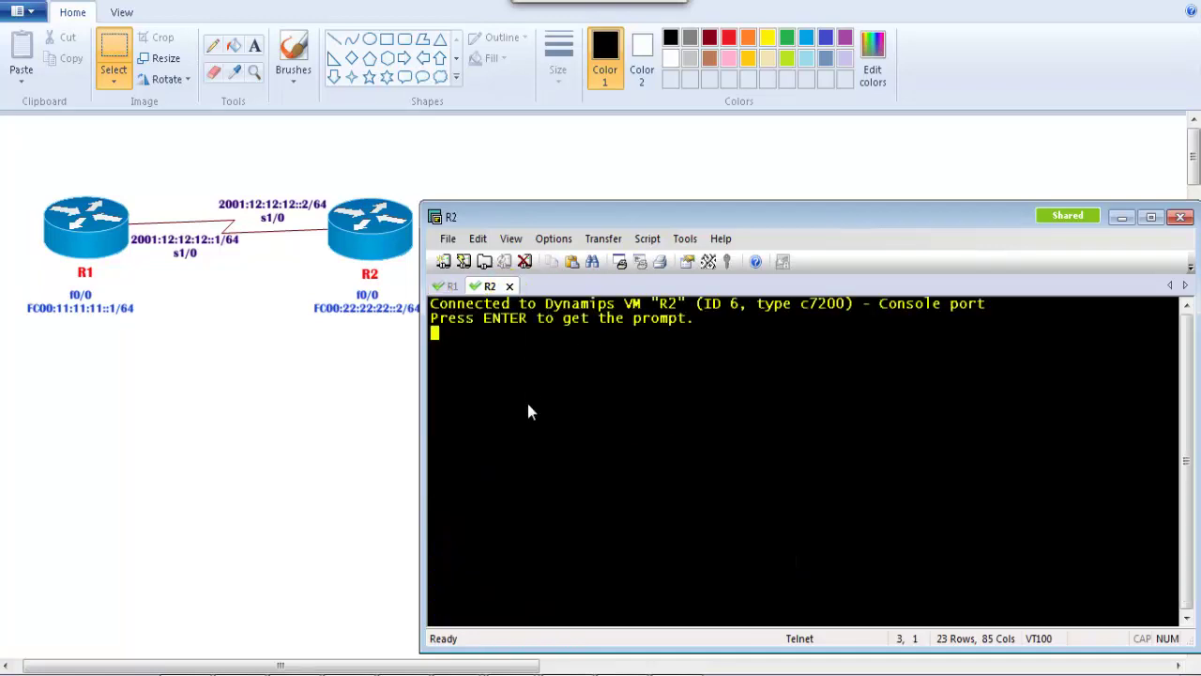
key(Return)
text(en)
key(Tab)
key(Return)
text(conf t)
key(Return)
key(Return)
key(Return)
key(Return)
key(Return)
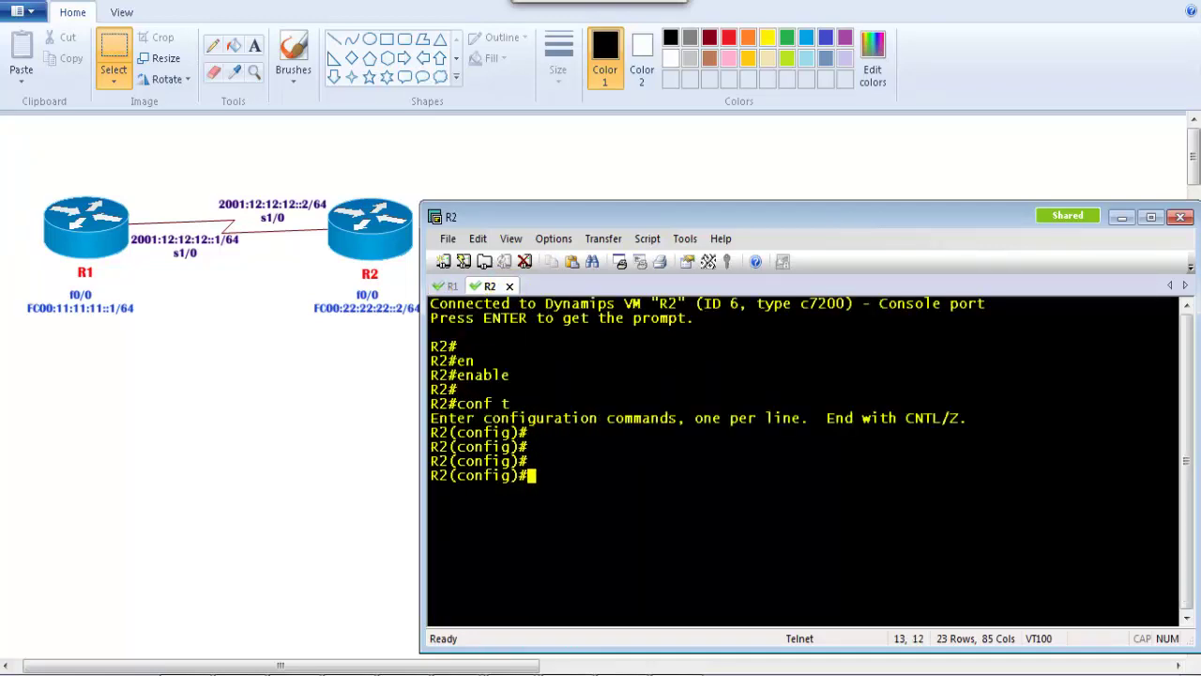
Assign the IPv6 address fc00:22:22:22::2/64 to interface f0/0 on R2
text(int f0/0)
key(Return)
text(ipv)
key(Tab)
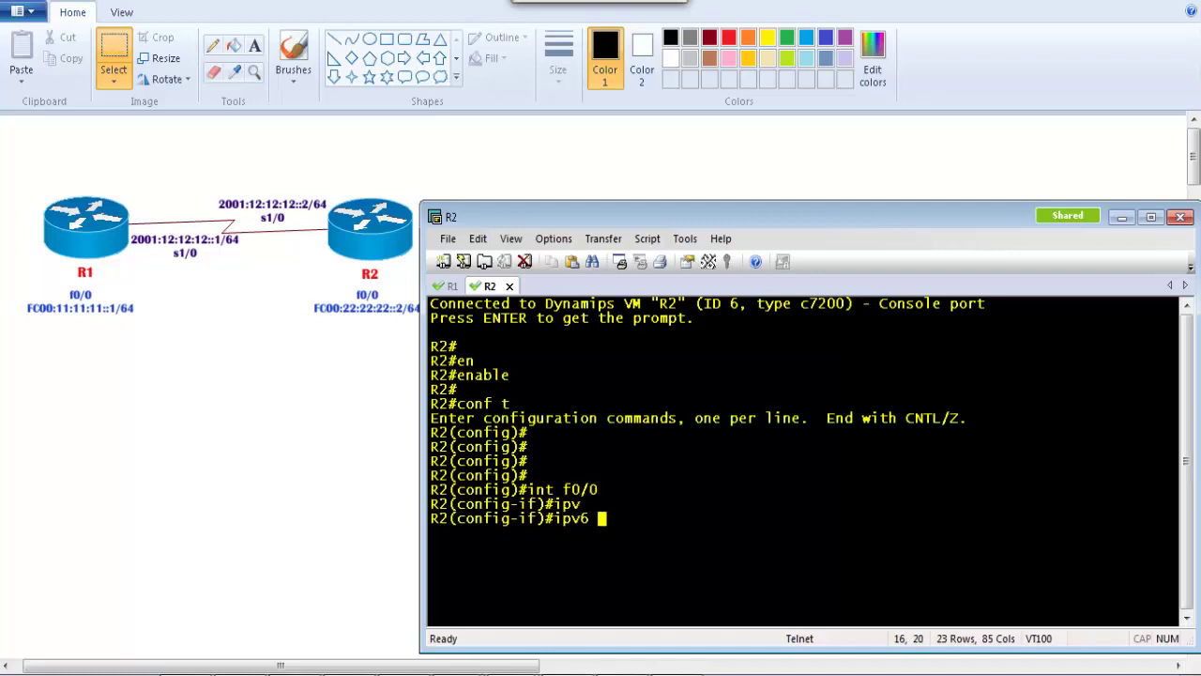
text(ad)
key(Tab)
text(fc0)
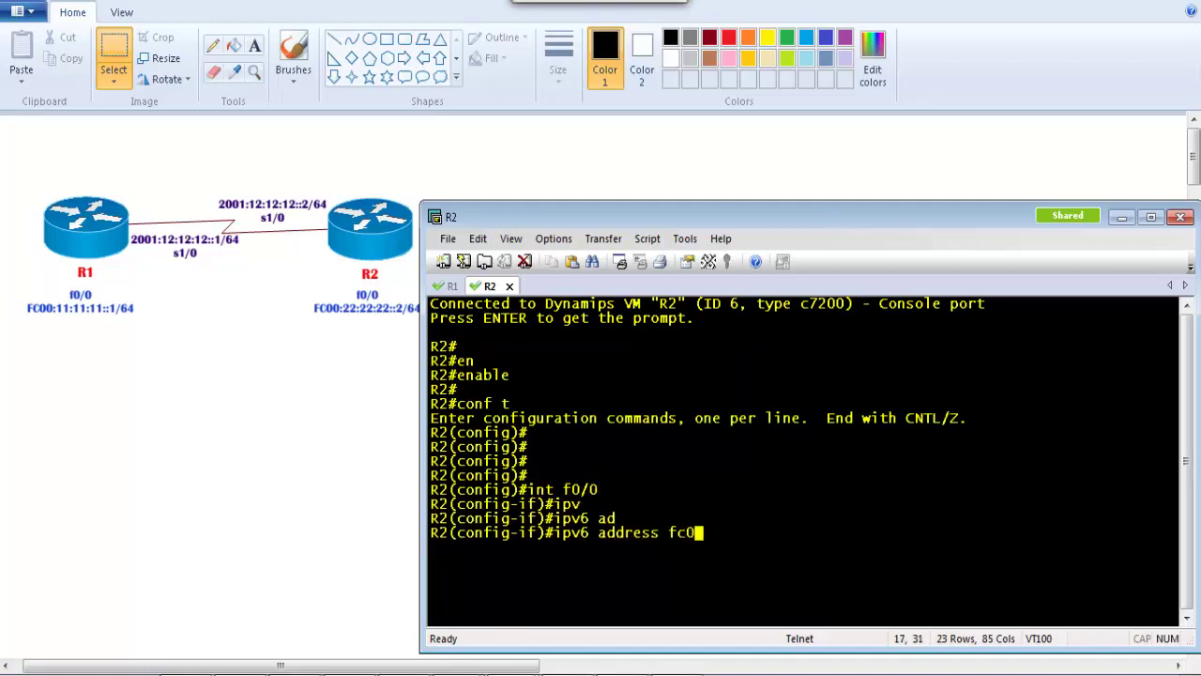
text(0:22:22:22::2)
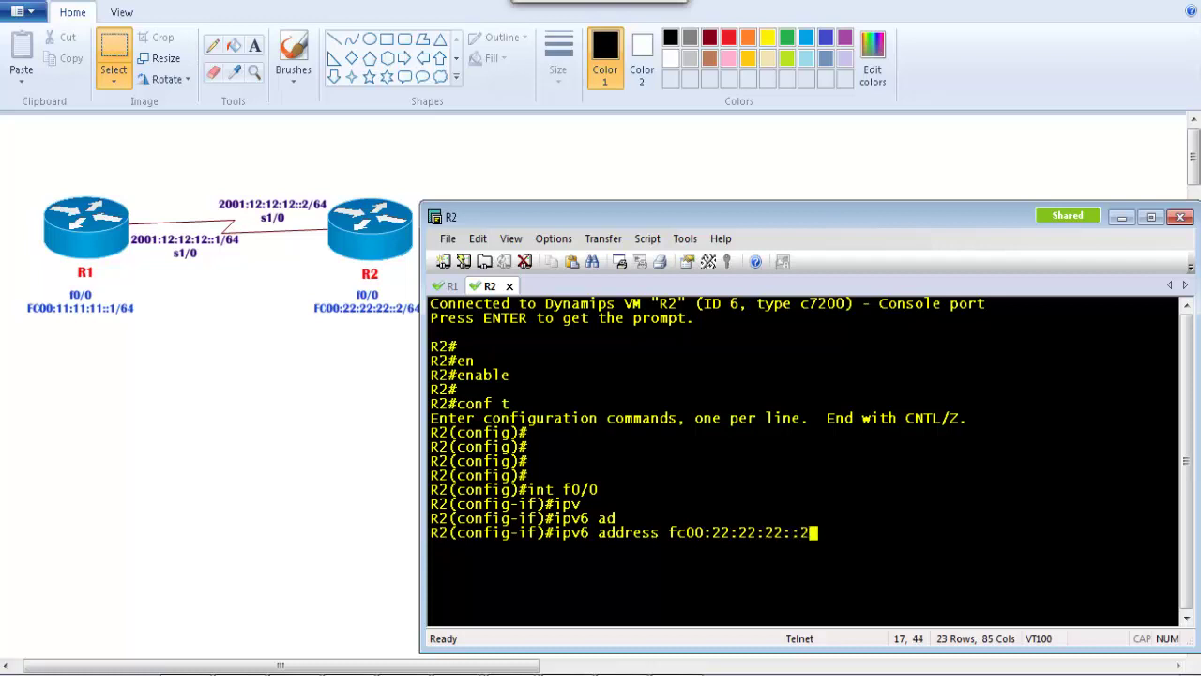
text(/64)
key(Return)
key(Return)
Enable R2's f0/0 interface with no shutdown
text(no sh)
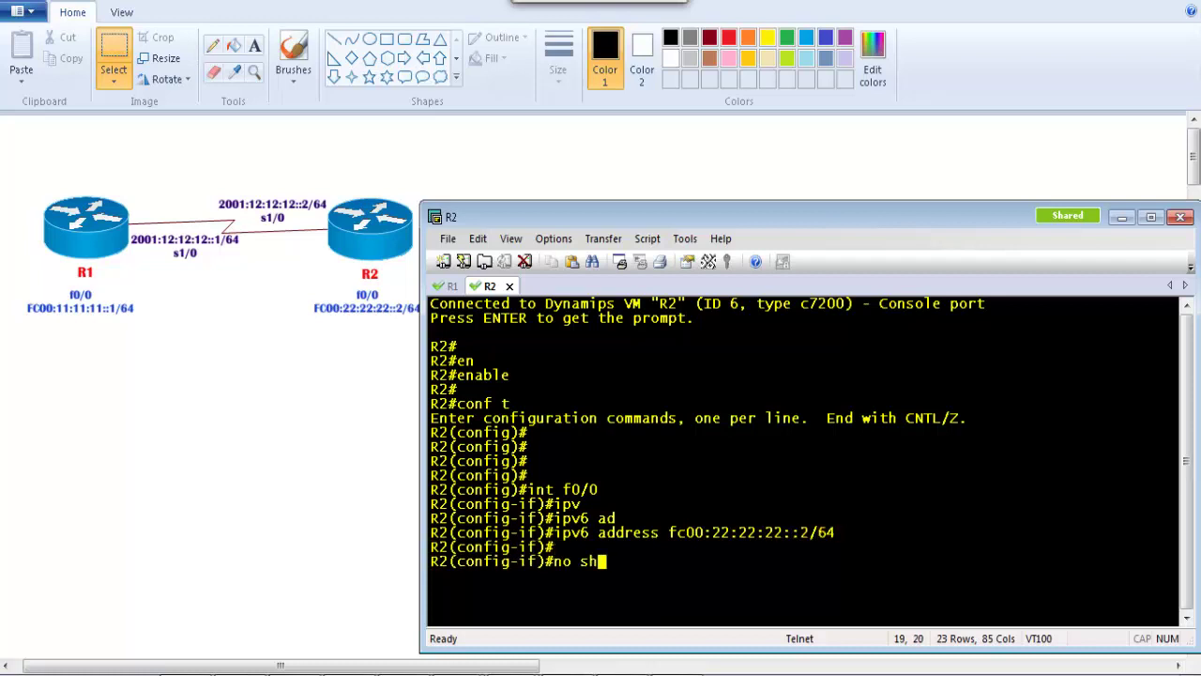
key(Tab)
key(Return)
key(Return)
key(Return)
Disable keepalives on R2's f0/0 with no keepalive and exit to global configuration mode
text(no le)
key(Tab)
key(Return)
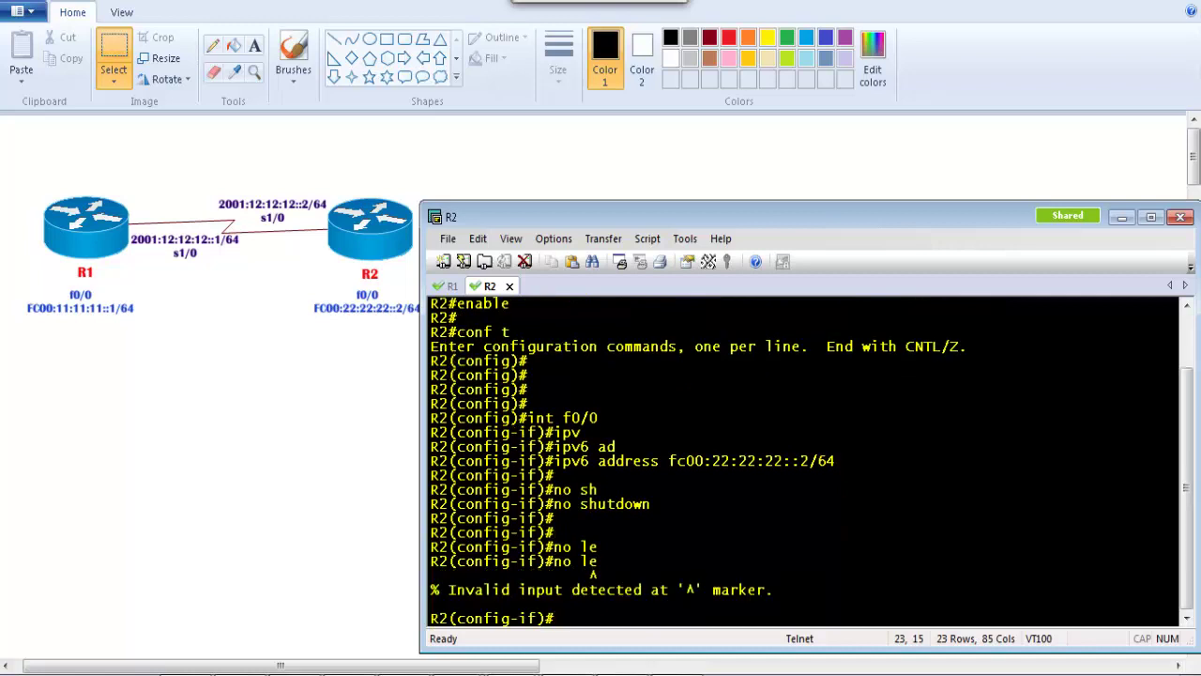
text(no keepalive)
key(Tab)
key(BackSpace)
key(BackSpace)
text(e)
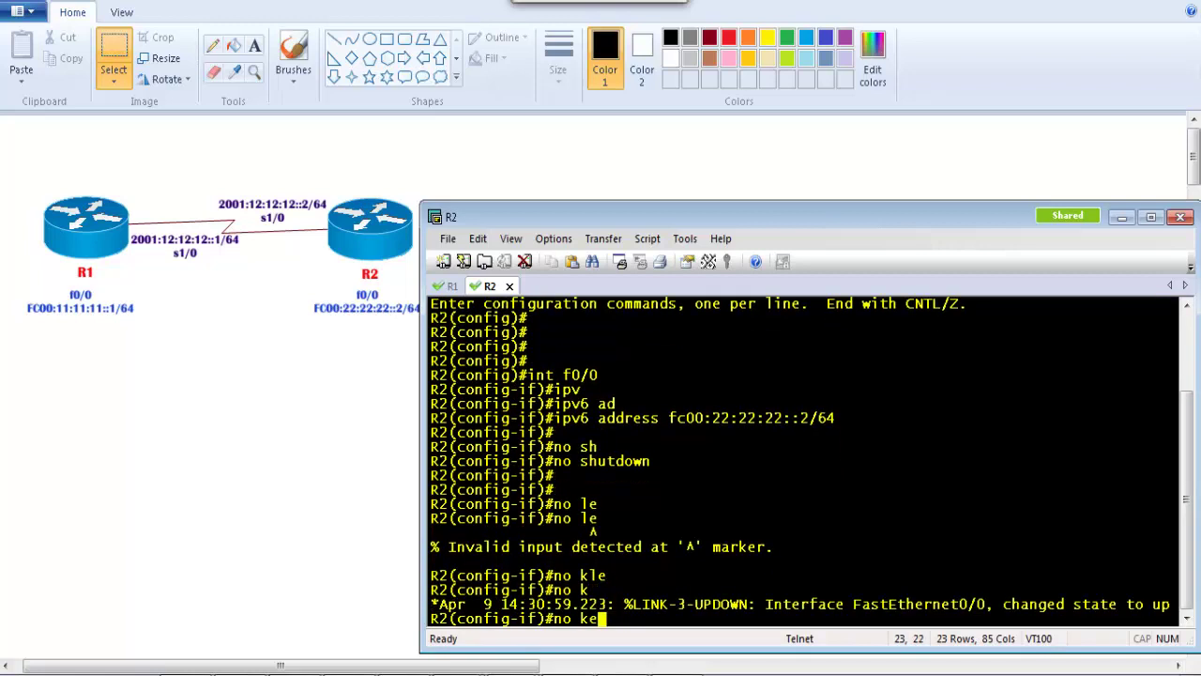
key(Tab)
key(Tab)
key(BackSpace)
key(BackSpace)
key(BackSpace)
key(BackSpace)
key(BackSpace)
key(BackSpace)
key(BackSpace)
key(BackSpace)
key(BackSpace)
key(BackSpace)
key(BackSpace)
key(BackSpace)
key(Return)
key(Return)
key(Return)
text(exit)
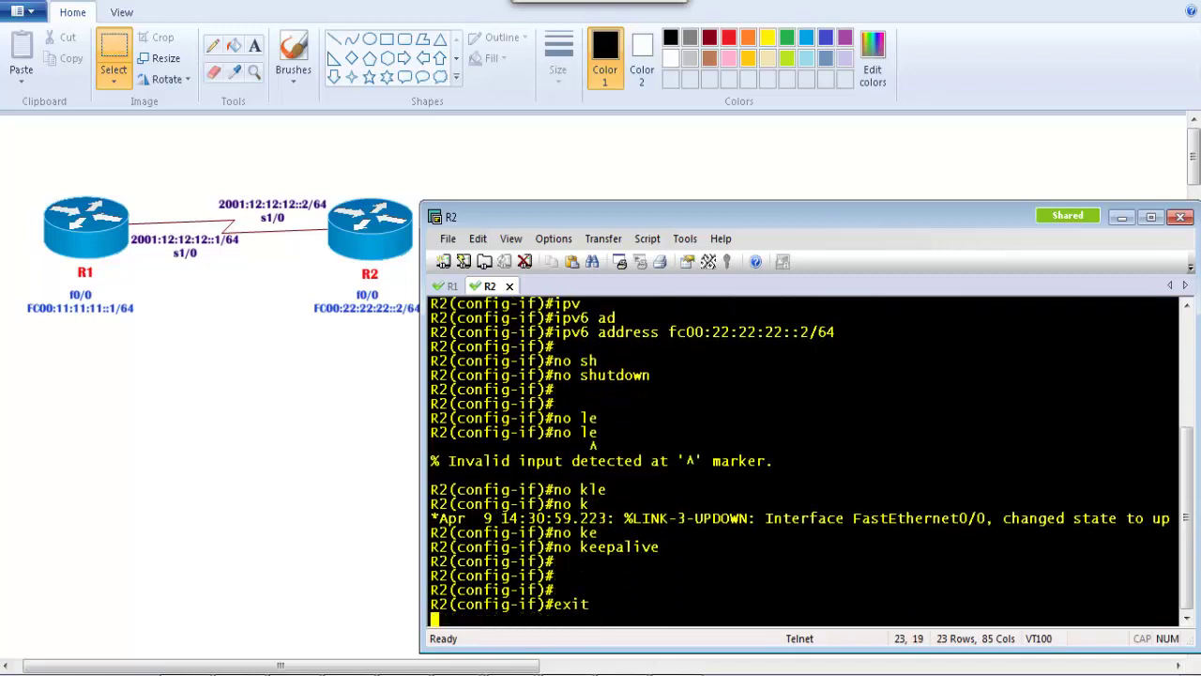
key(Return)
key(Return)
key(Return)
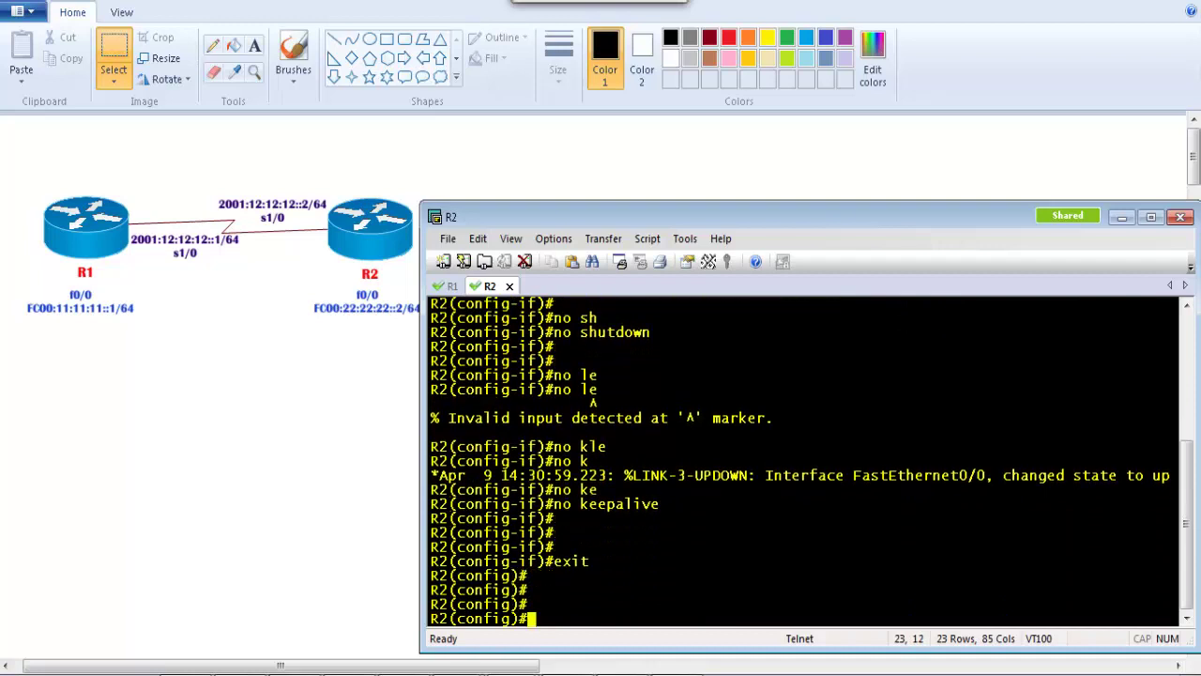
Assign the IPv6 address 2001:12:12:12::2/64 to interface s1/0 on R2
text(int s1/0)
key(Return)
text(ipv)
key(Tab)
text(a)
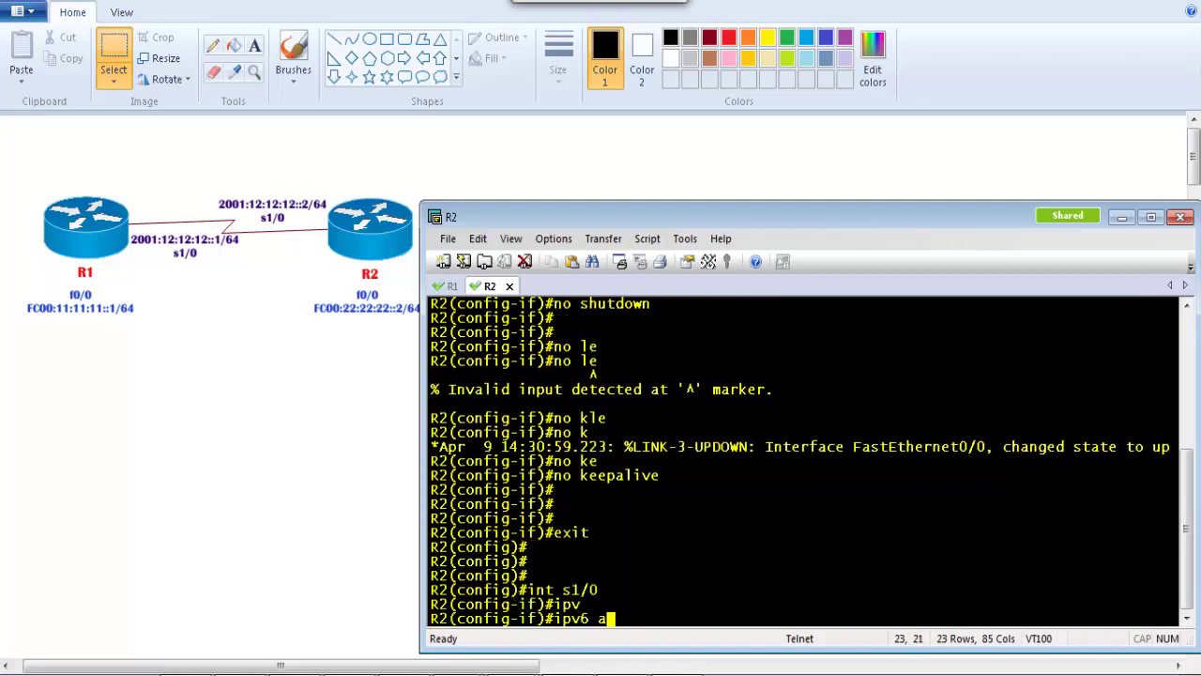
text(d)
key(Tab)
text(2001:12)
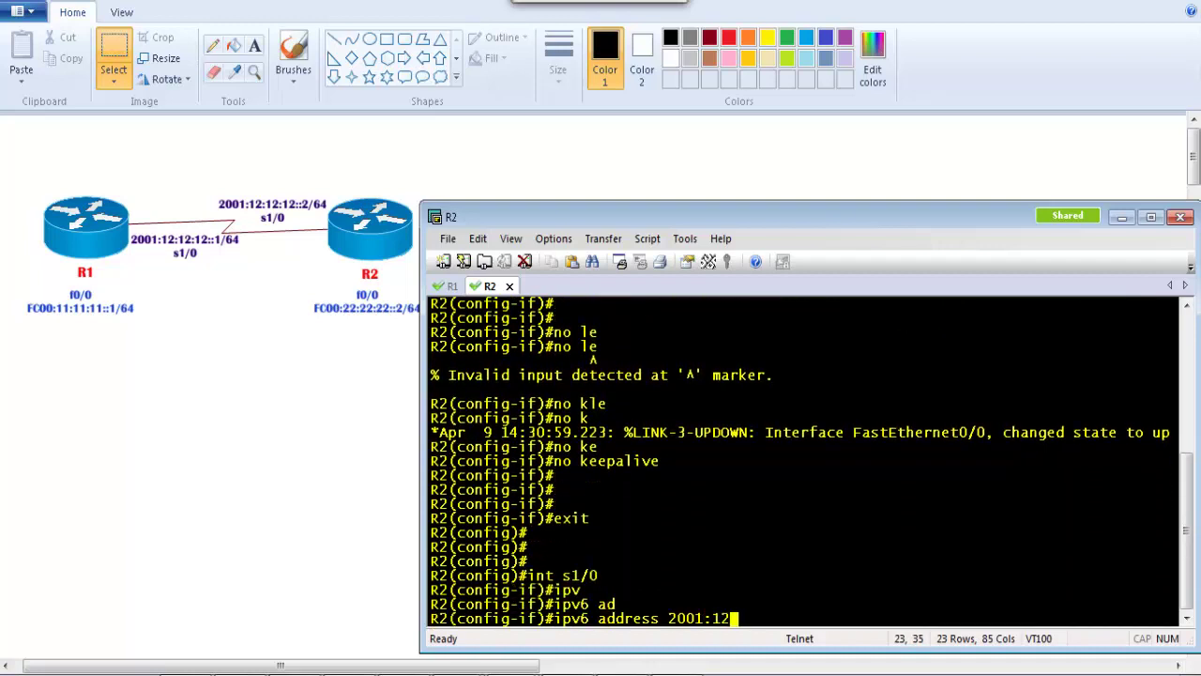
text(:12:12::2/64)
key(Return)
key(Return)
Enable R2's s1/0 interface with no shutdown and leave configuration mode with end
text(no sh)
key(Tab)
key(Return)
key(Return)
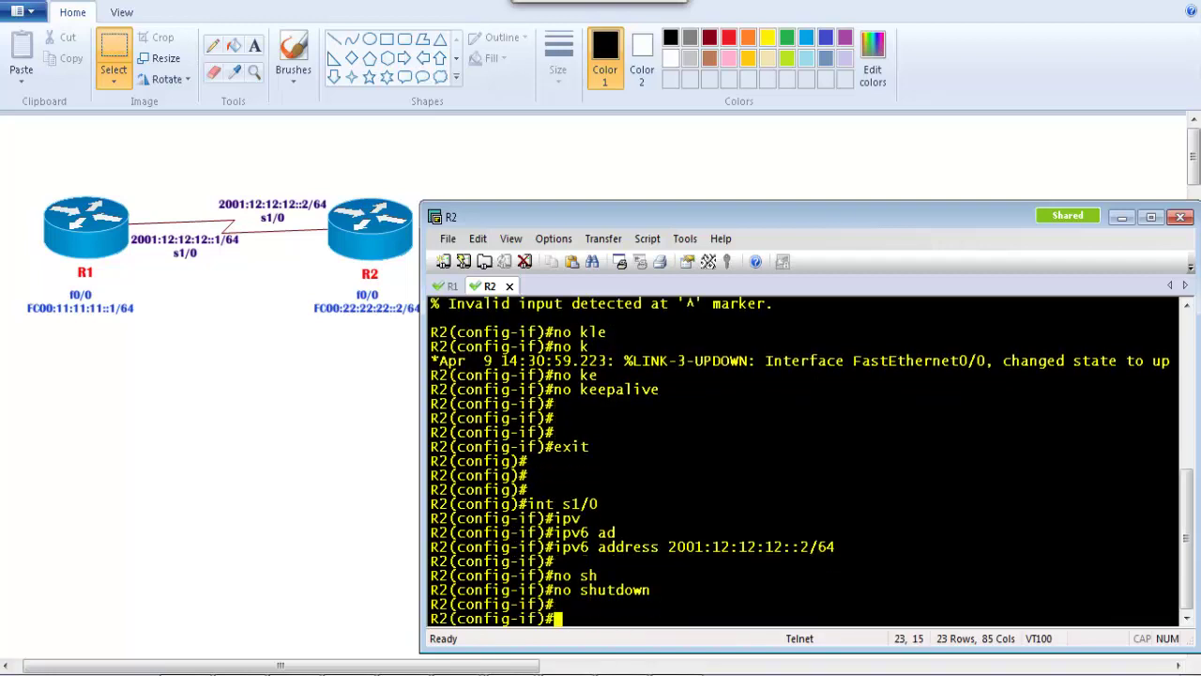
text(end)
key(Return)
key(Return)
Show R2's IPv6 interface summary with sh ipv int brief
text(sh ipv int b)
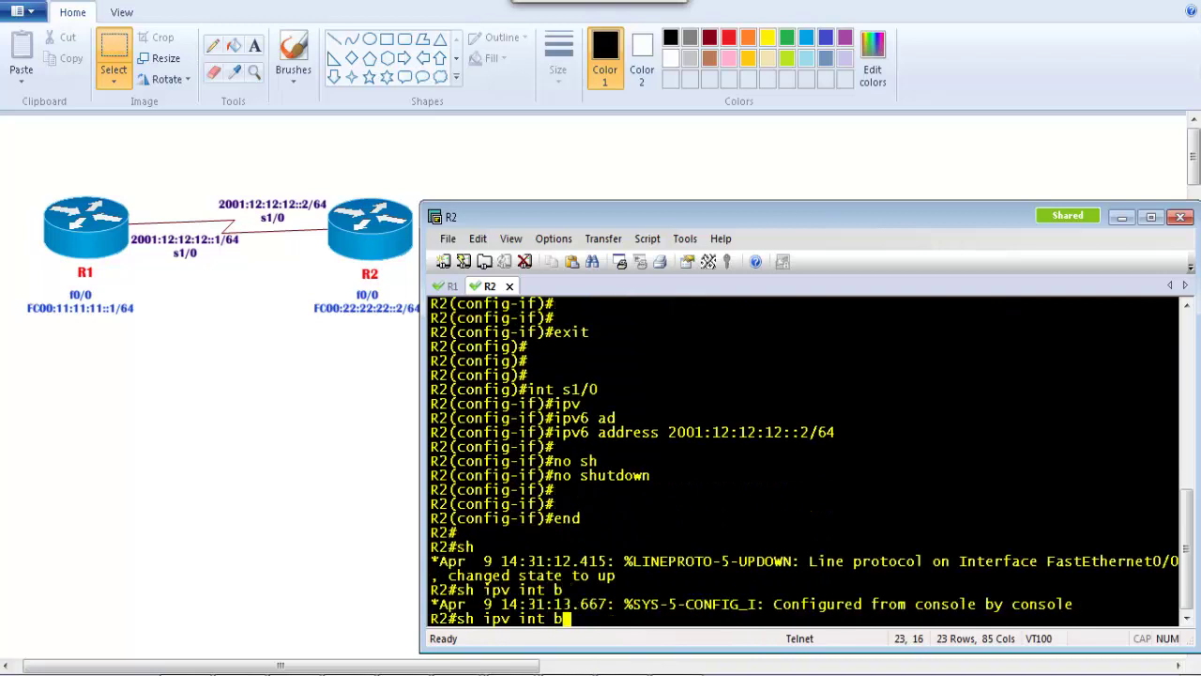
text(r)
key(Tab)
key(Return)
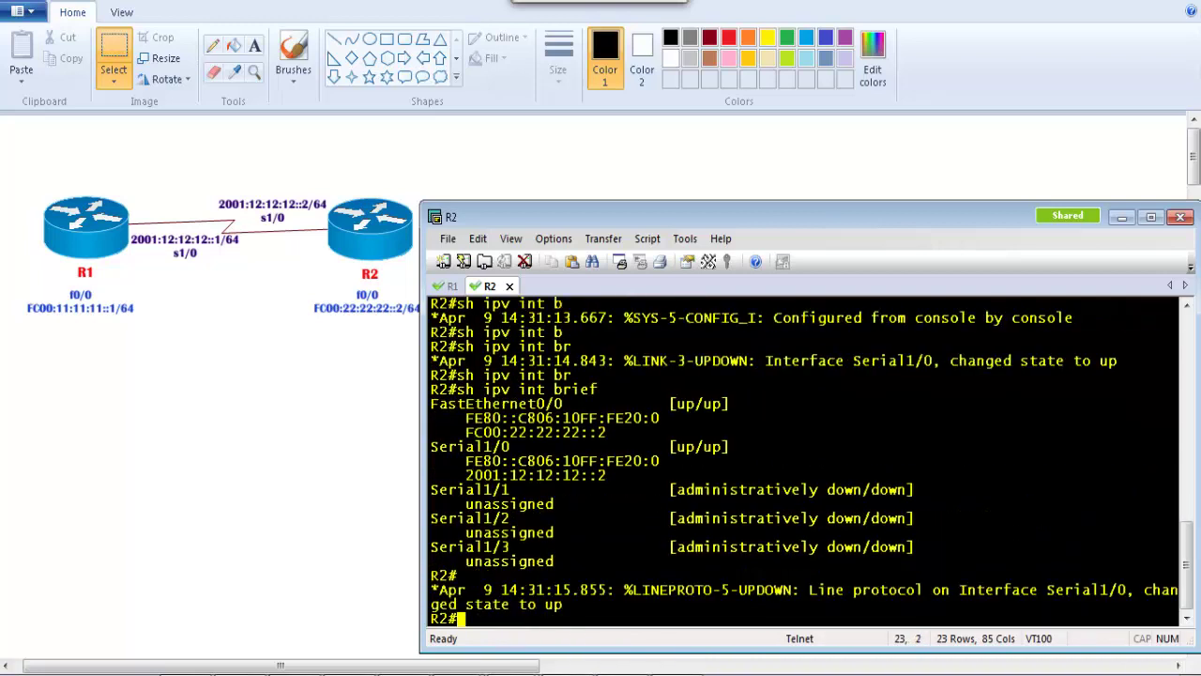
Highlight the global IPv6 addresses of R2's f0/0 and s1/0 in the summary and add blank prompt lines
drag(431, 404, 600, 433)
click(481, 437)
drag(477, 434, 615, 432)
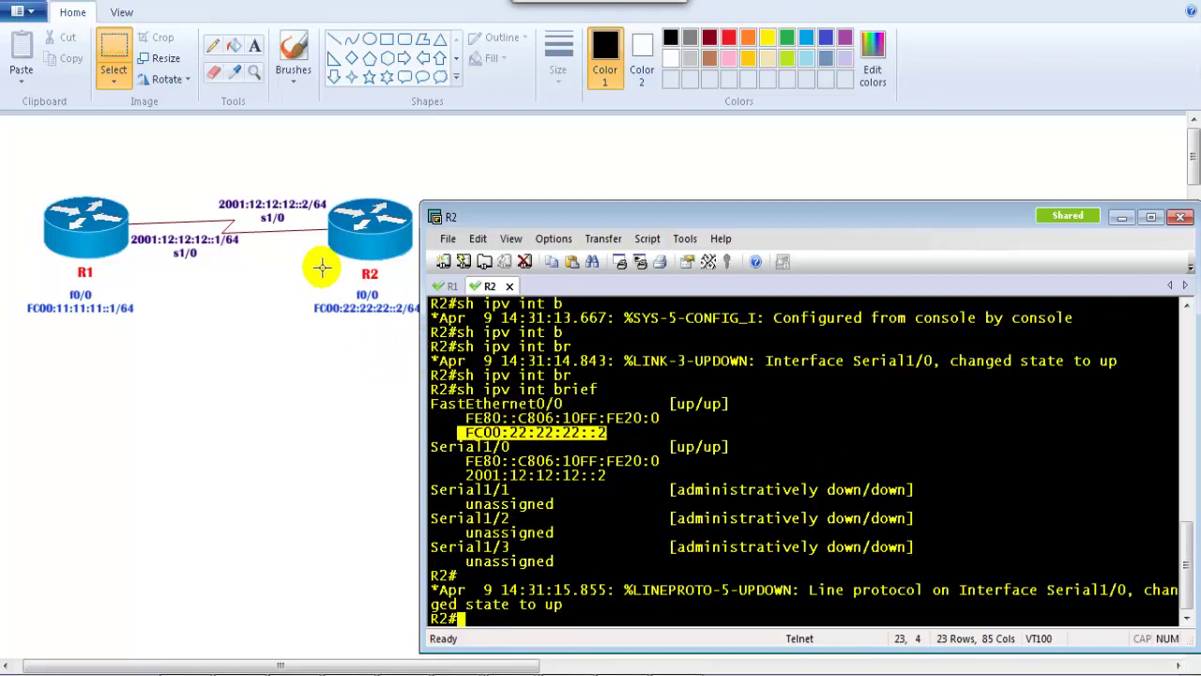
click(476, 476)
drag(467, 451, 610, 483)
click(526, 477)
key(Return)
key(Return)
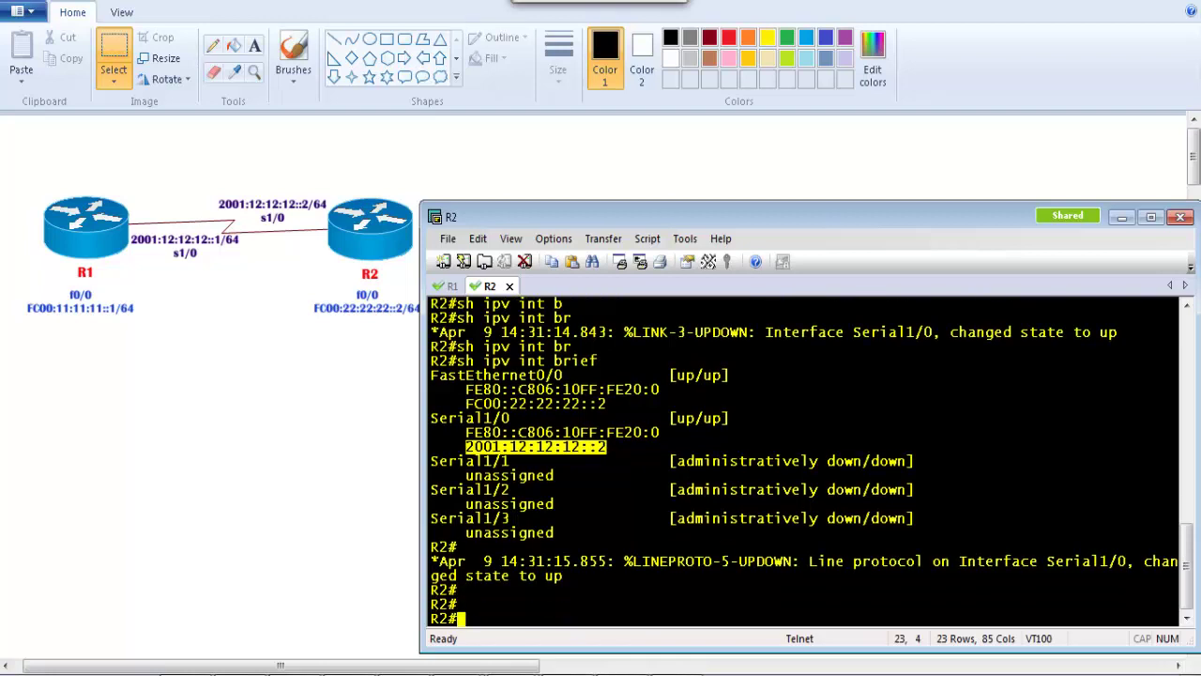
text(ping 2001;)
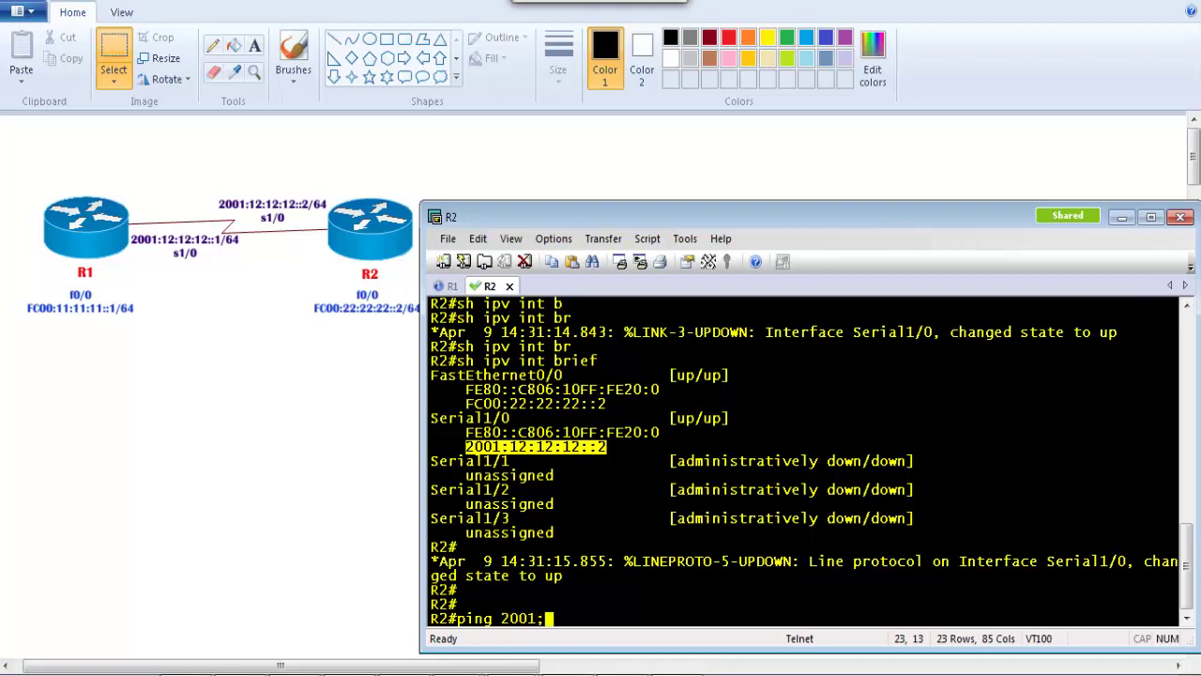
text(12:12)
key(BackSpace)
key(BackSpace)
key(BackSpace)
key(BackSpace)
key(BackSpace)
key(BackSpace)
key(BackSpace)
key(BackSpace)
key(BackSpace)
key(BackSpace)
key(BackSpace)
key(BackSpace)
key(BackSpace)
key(Return)
key(Return)
Ping R1's serial address 2001:12:12:12::1 from R2, reusing R2's s1/0 address from the summary with the last digit changed to 1
text(ping)
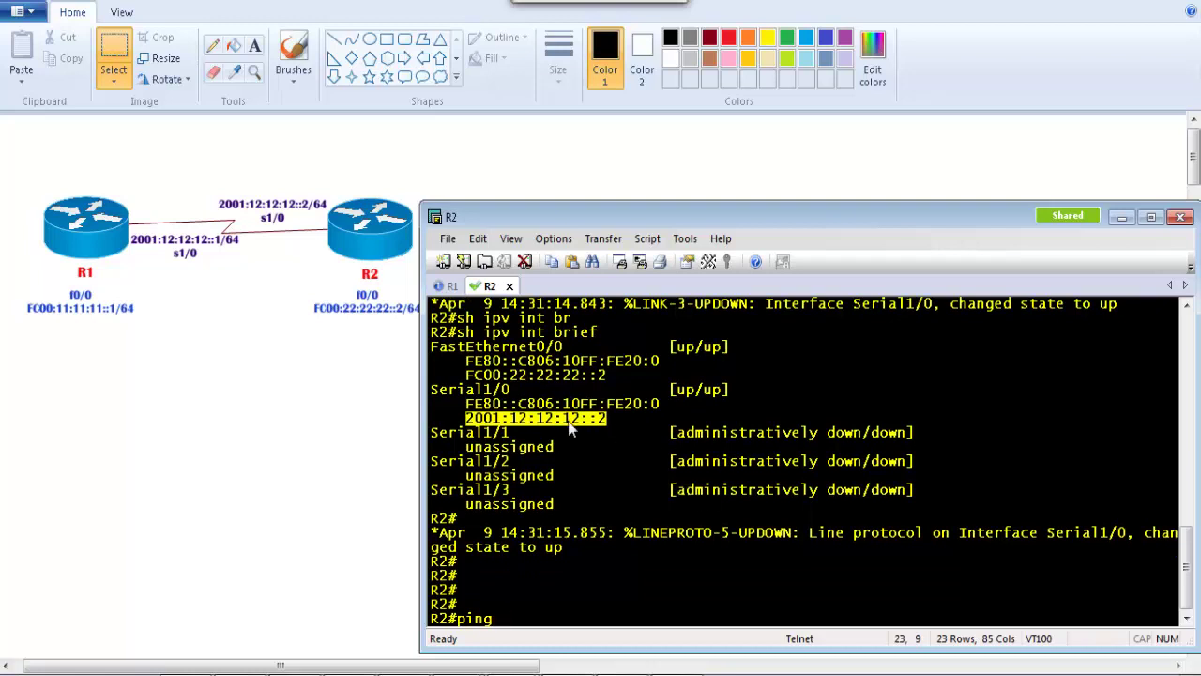
click(501, 435)
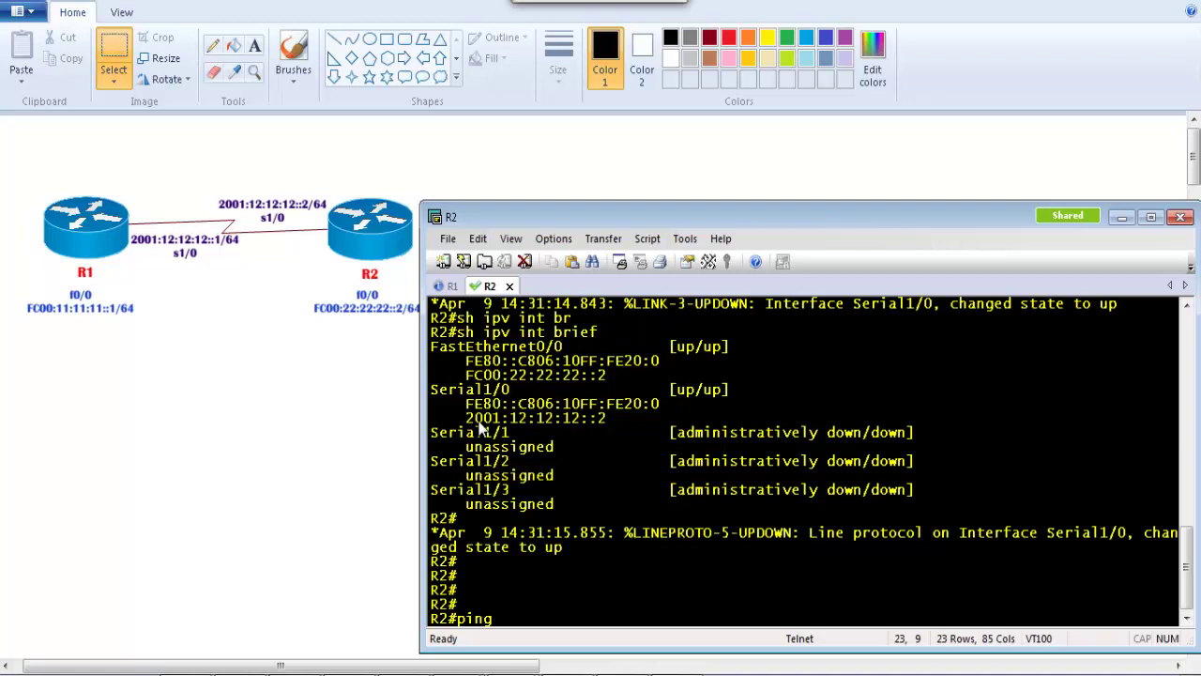
drag(460, 419, 614, 421)
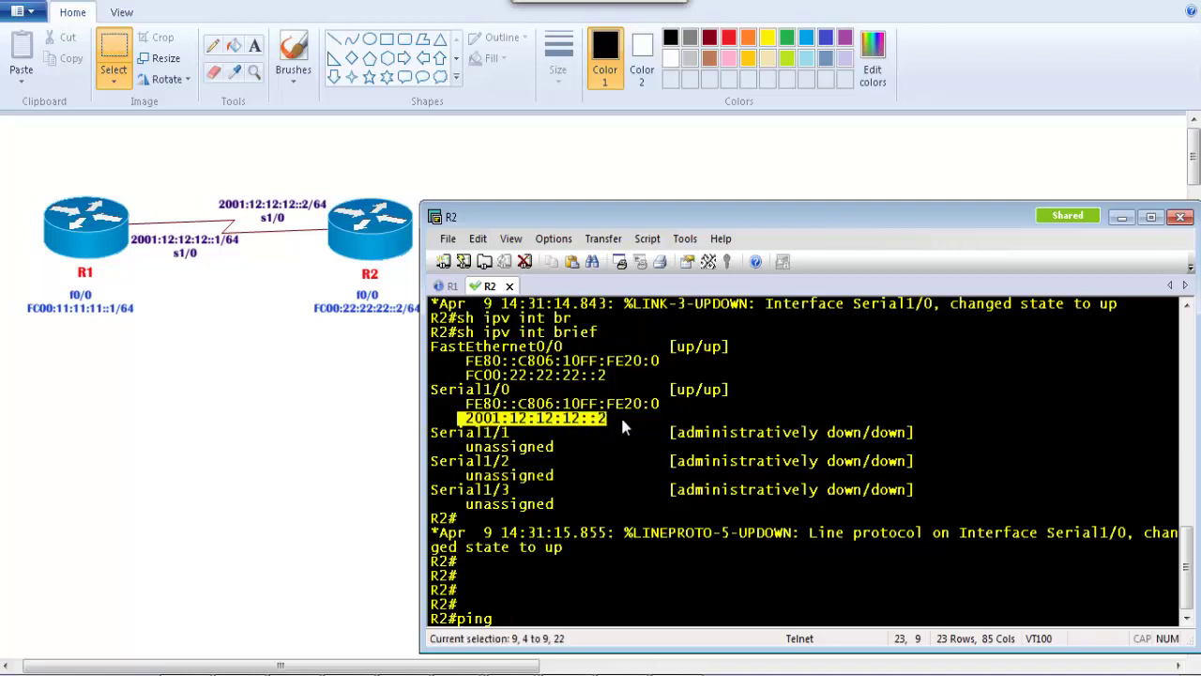
right_click(622, 421)
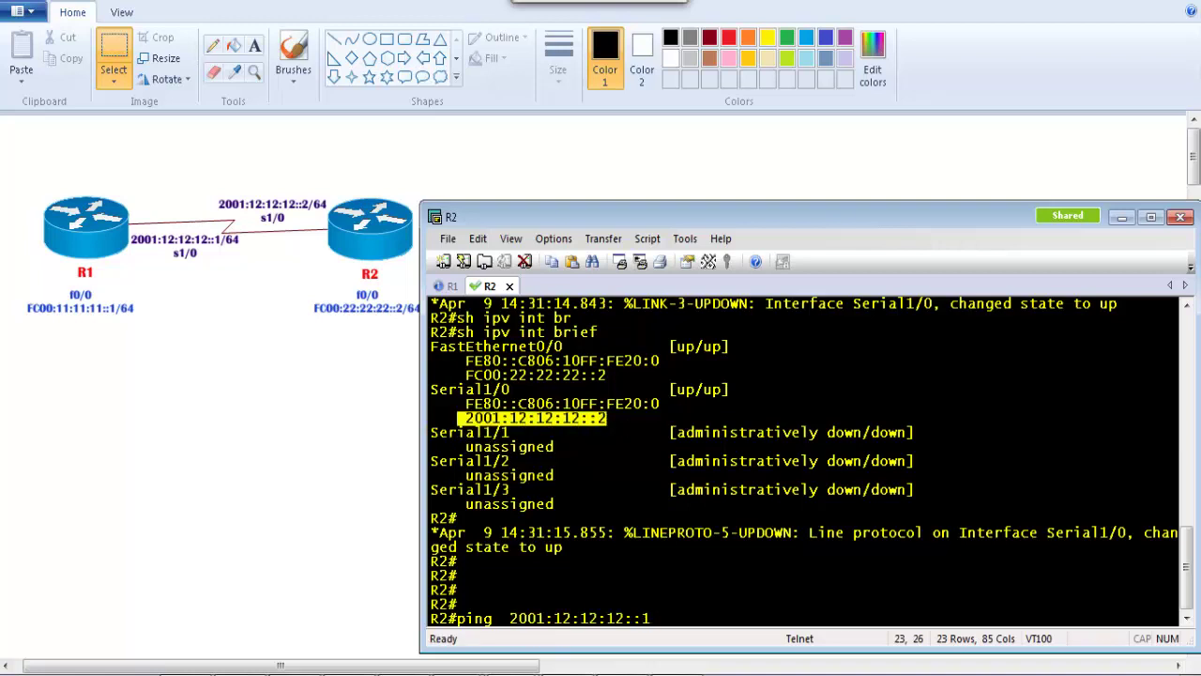
text(1)
key(Return)
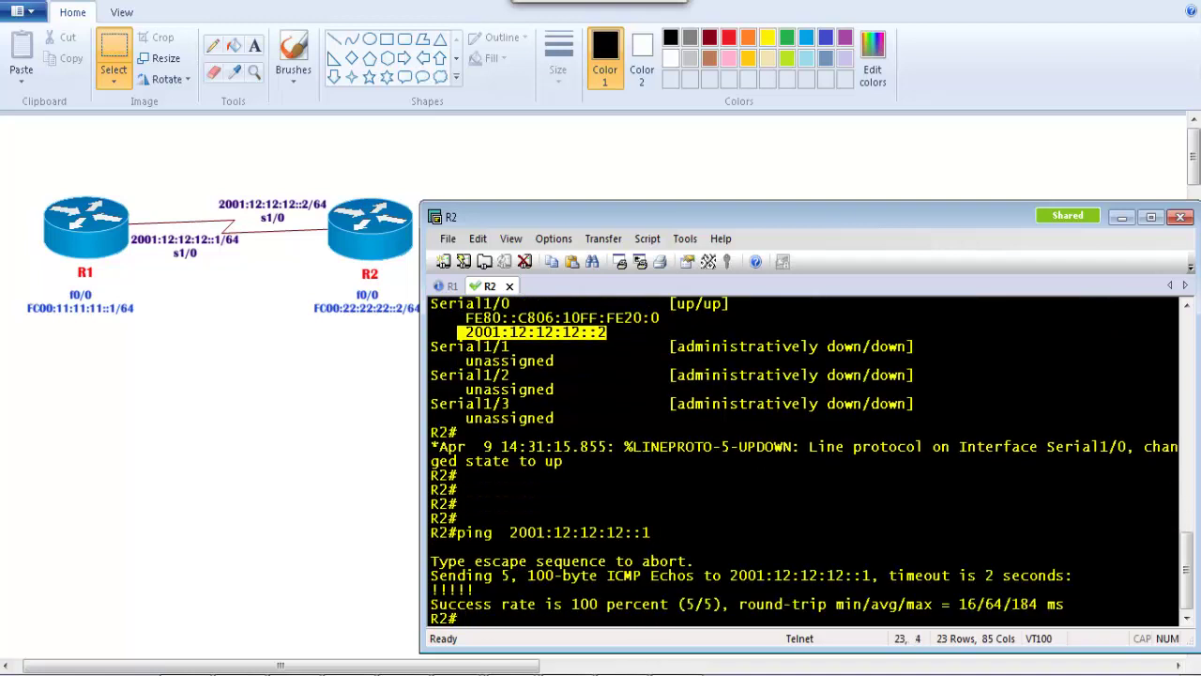
Repeat the ping from R2 to 2001:12:12:12::1, with blank prompt lines before and after it
key(Return)
key(Return)
key(Return)
key(Up)
key(Return)
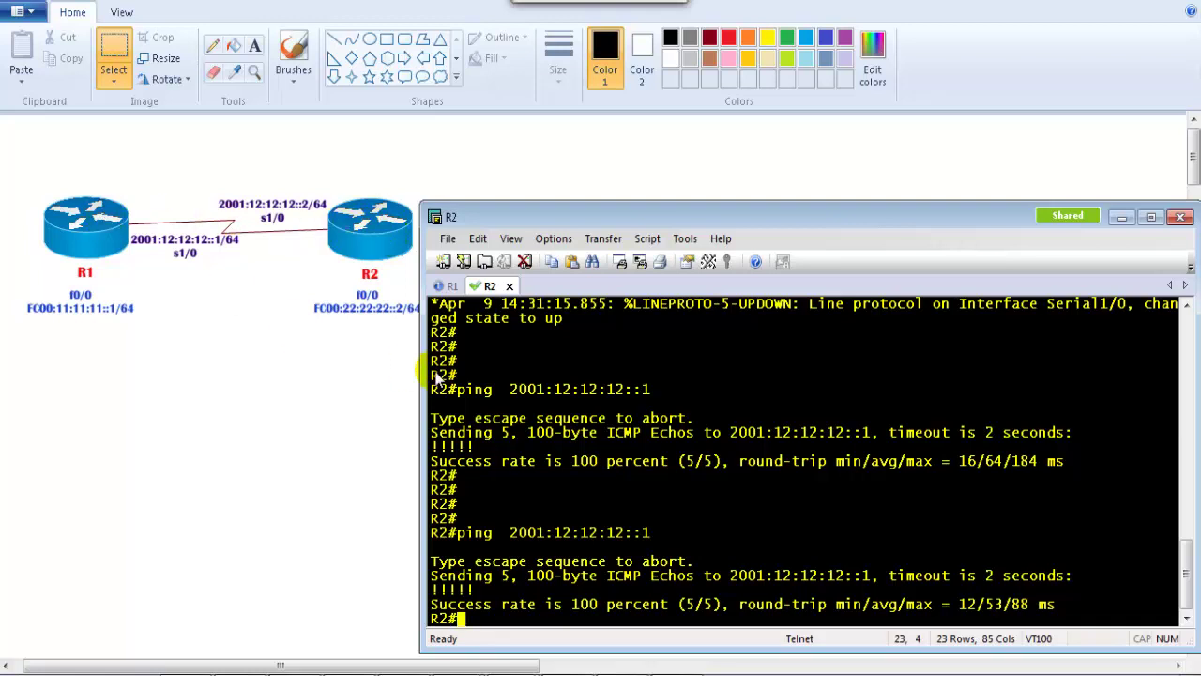
key(Return)
key(Return)
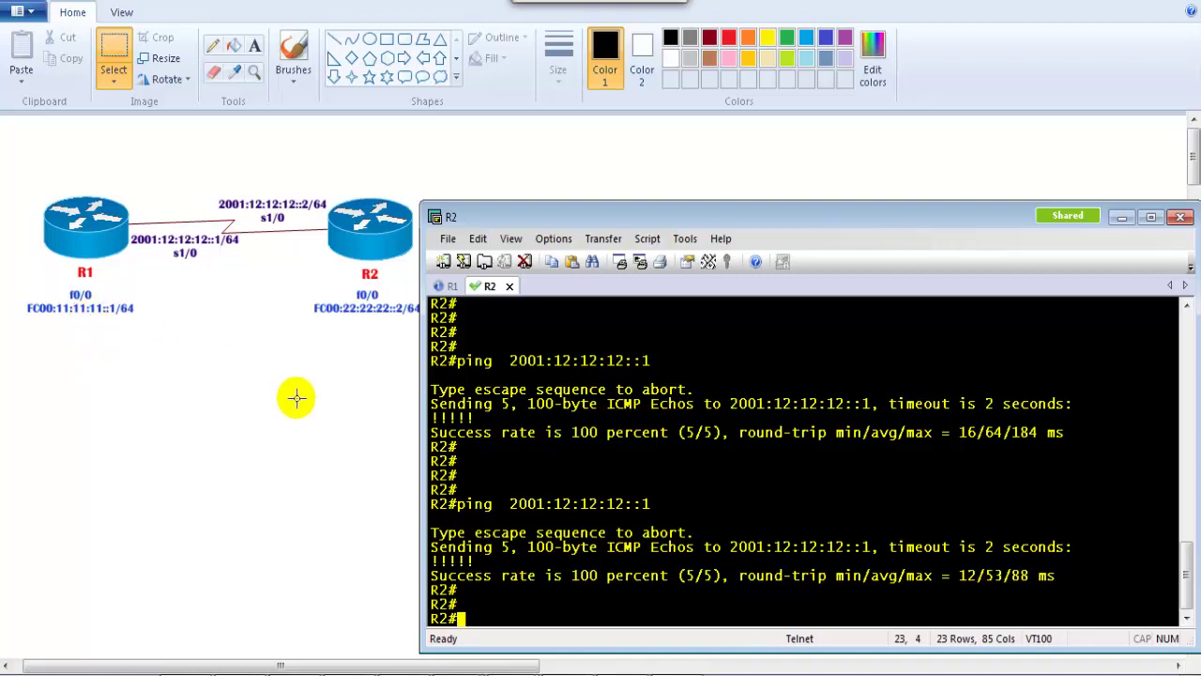
click(460, 670)
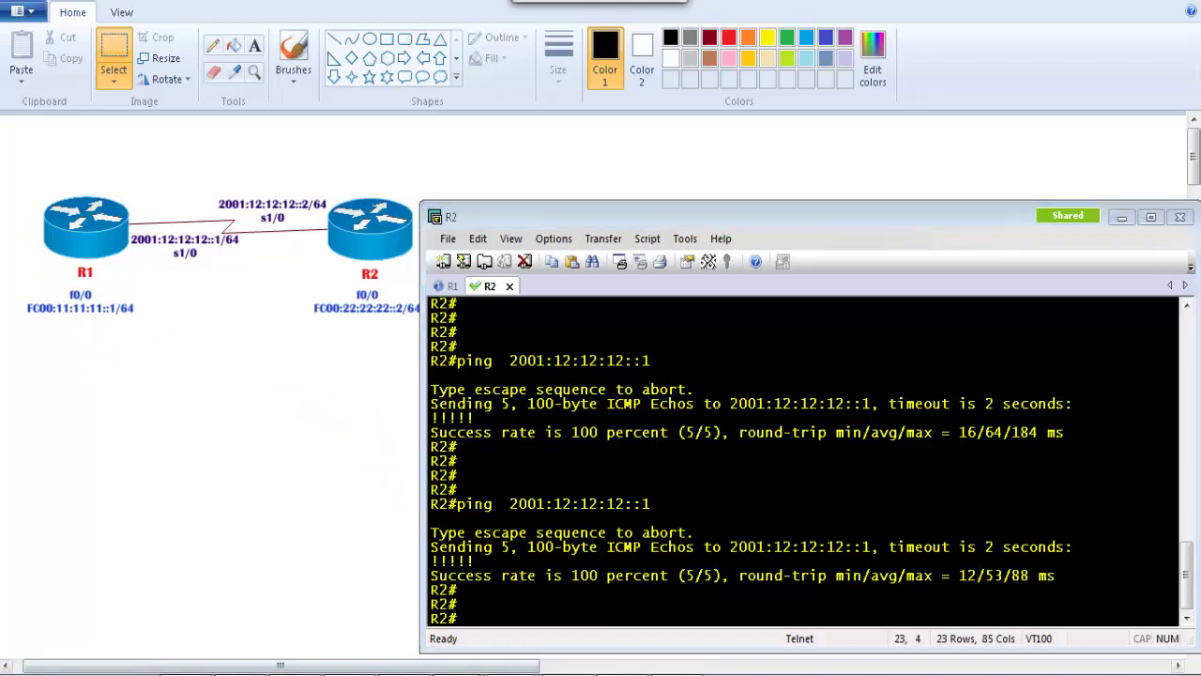
click(448, 652)
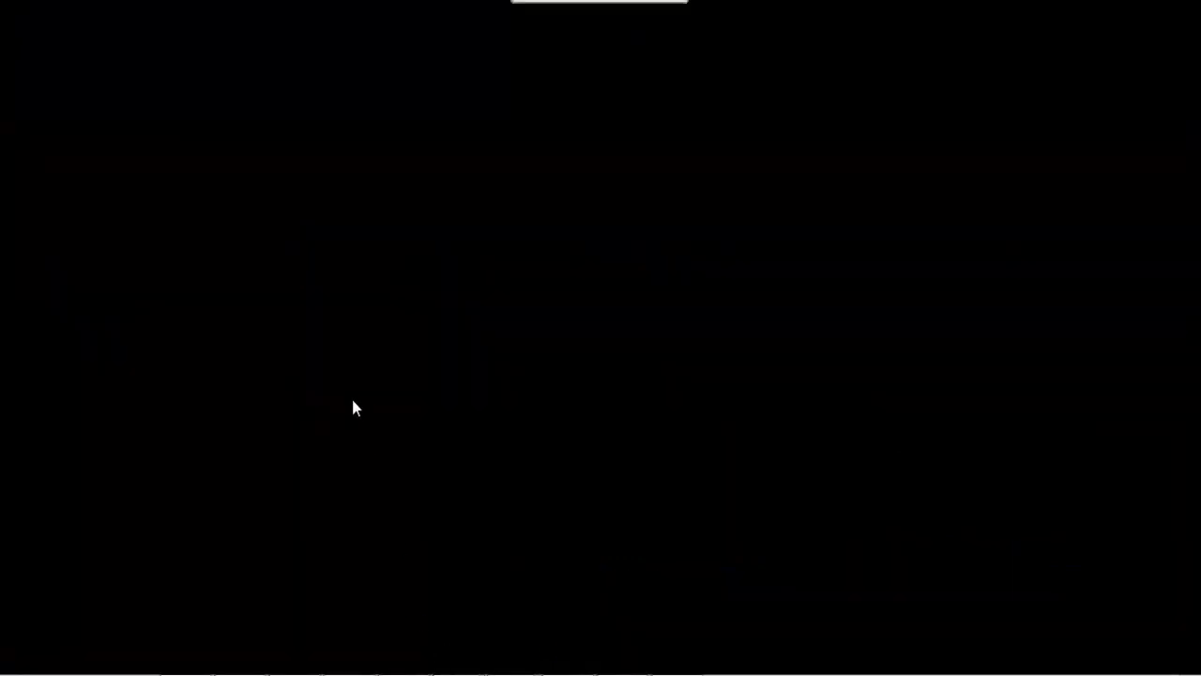